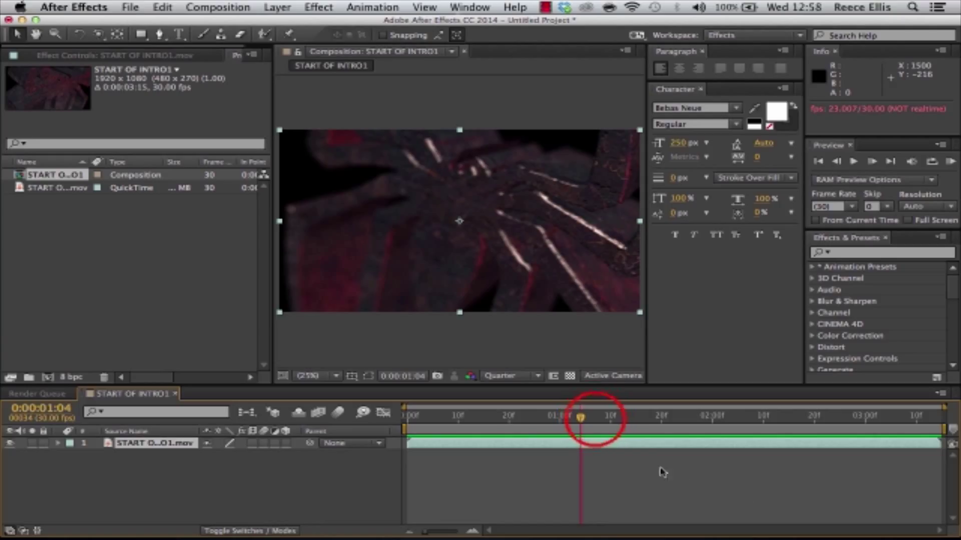
# Create a new 1920×1080 composition, Comp 1, with default settings
pyautogui.moveTo(594, 420); pyautogui.dragTo(631, 438)
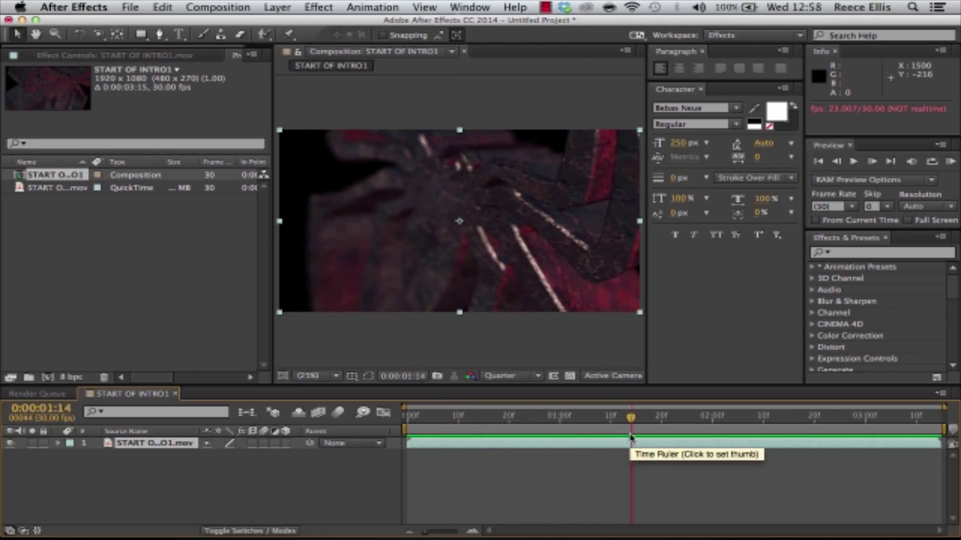
pyautogui.moveTo(631, 417); pyautogui.dragTo(707, 442)
pyautogui.click(231, 5)
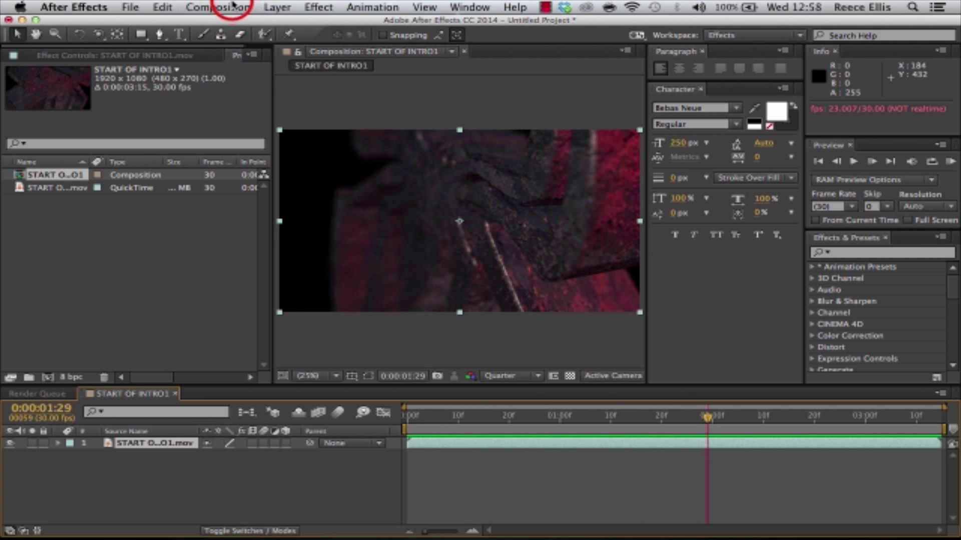
pyautogui.click(224, 24)
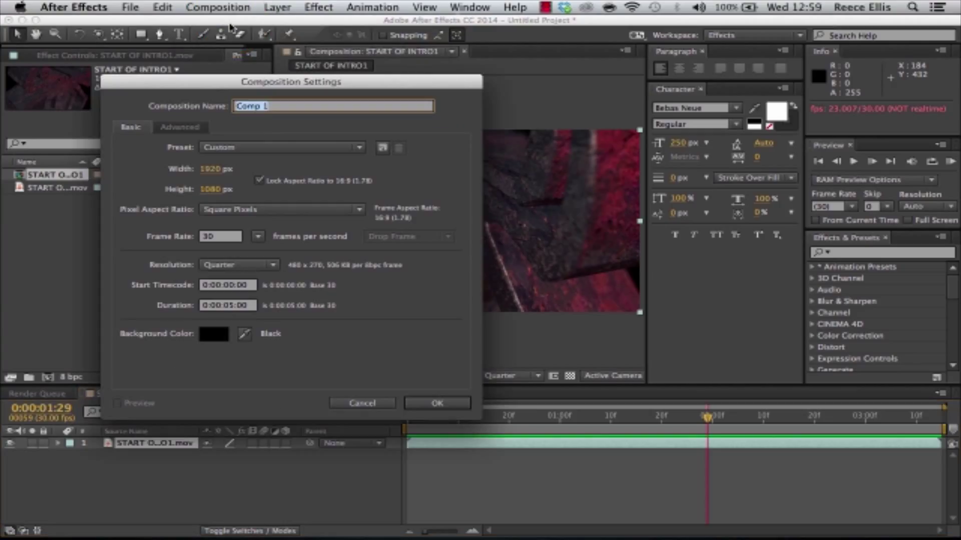
pyautogui.moveTo(282, 83); pyautogui.dragTo(397, 86)
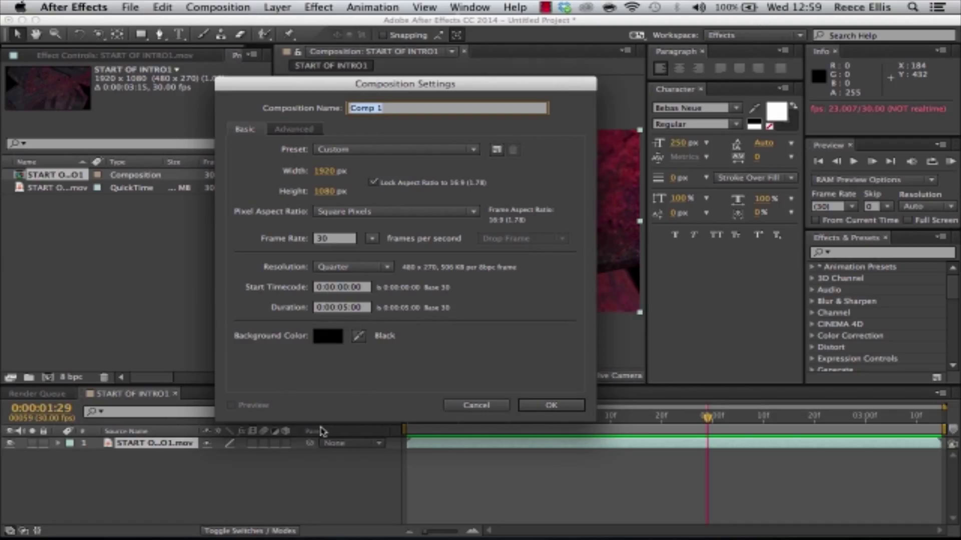
pyautogui.press('Return')
# Add a text layer reading RAE in Bebas Neue 250 px, centred in the frame
pyautogui.click(178, 34)
pyautogui.click(354, 204)
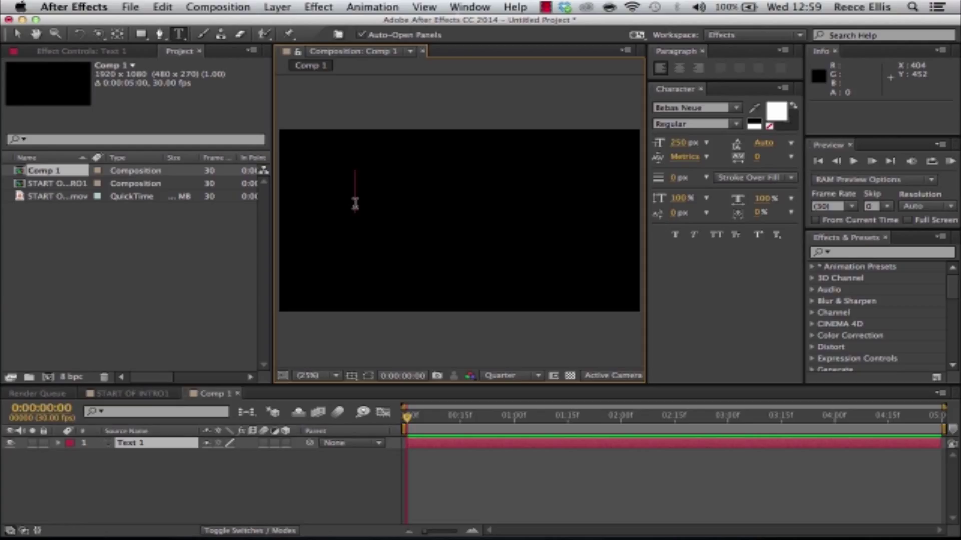
pyautogui.write('YOUTUBE')
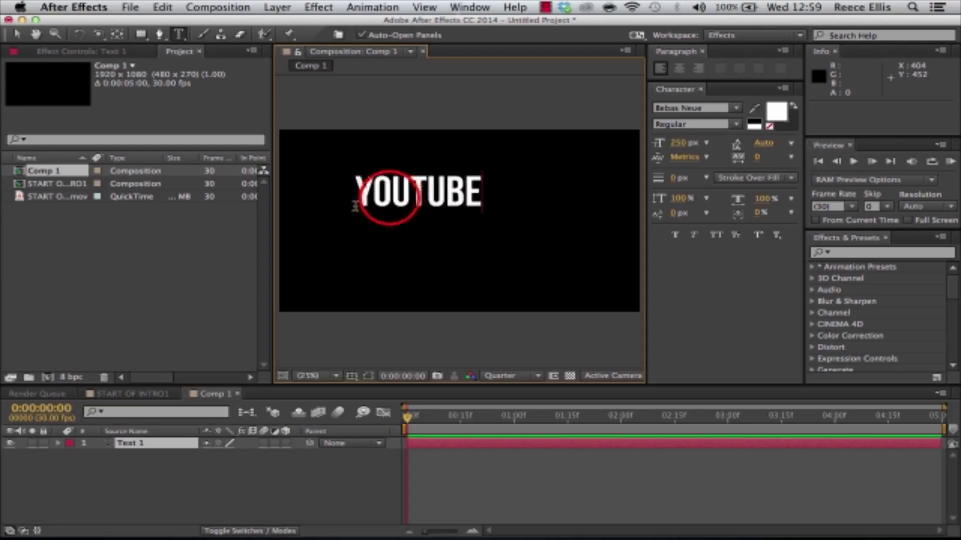
pyautogui.doubleClick(420, 197)
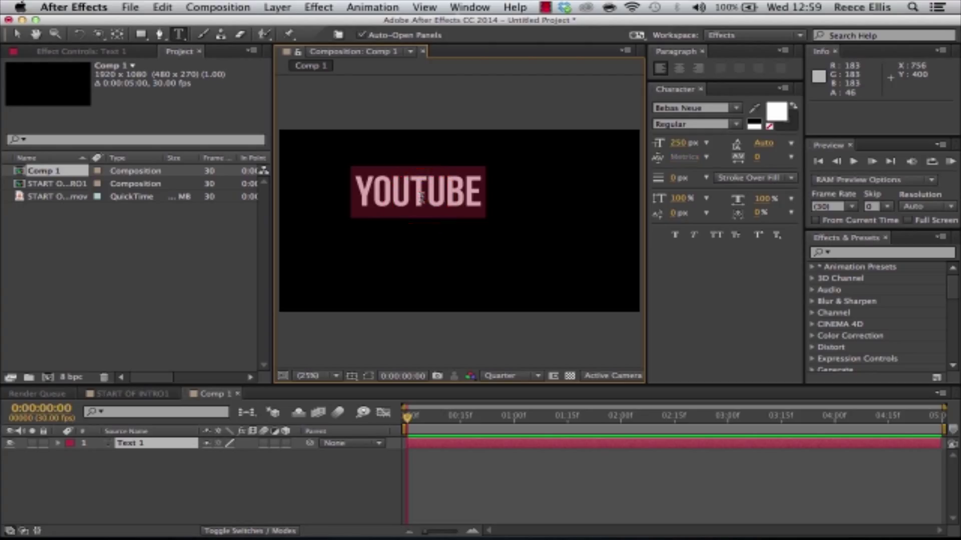
pyautogui.write('rae')
pyautogui.moveTo(416, 274); pyautogui.dragTo(489, 300)
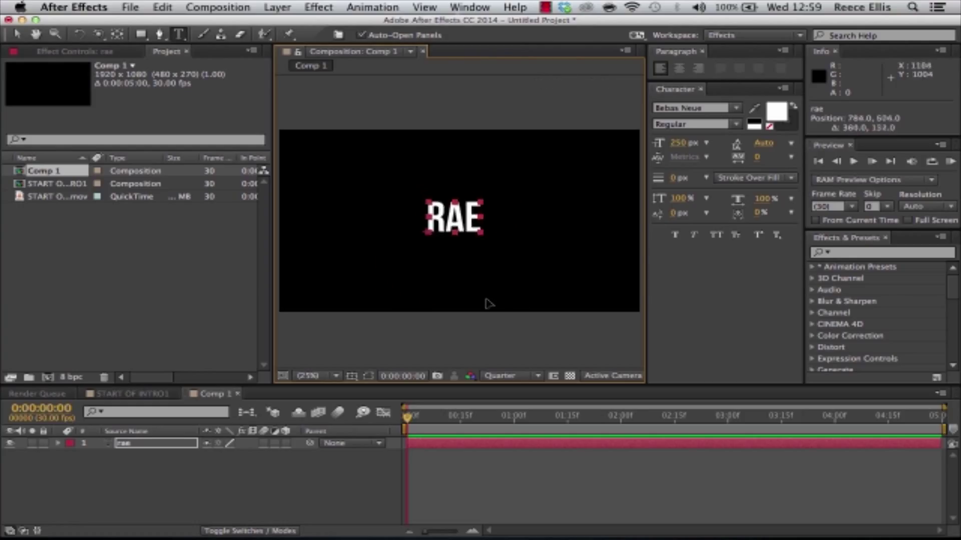
pyautogui.doubleClick(178, 443)
pyautogui.click(318, 7)
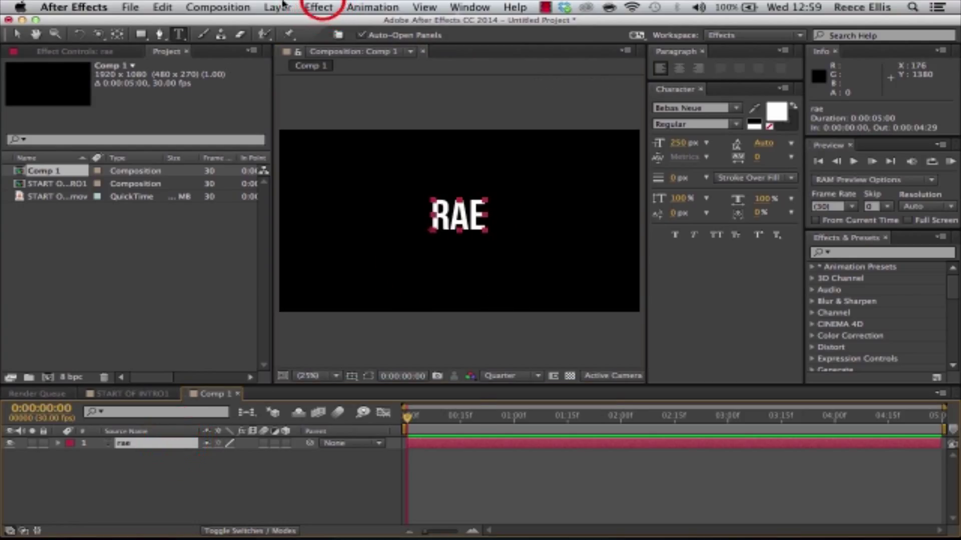
# Apply Video Copilot Element to the rae layer and set Custom Path Layer 1 to 1. rae
pyautogui.moveTo(368, 455)
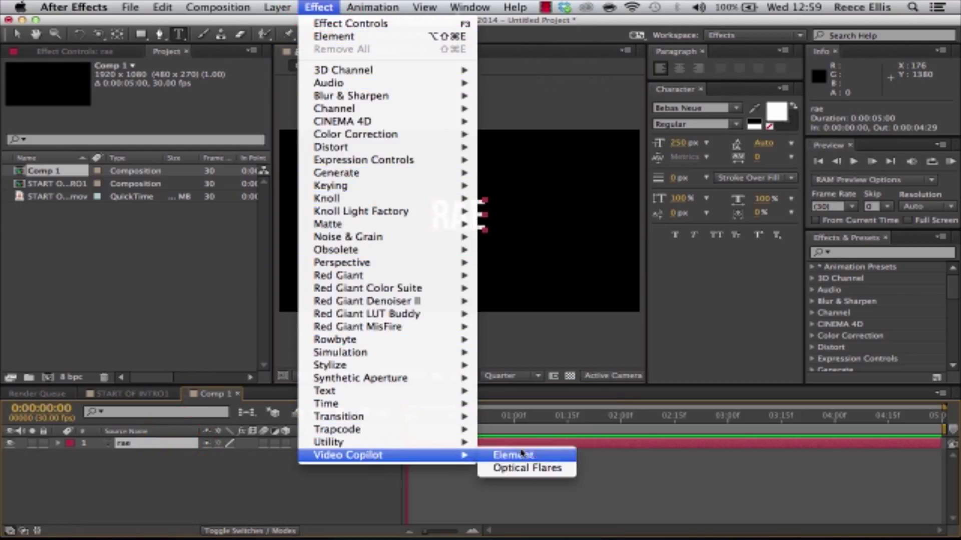
pyautogui.click(543, 456)
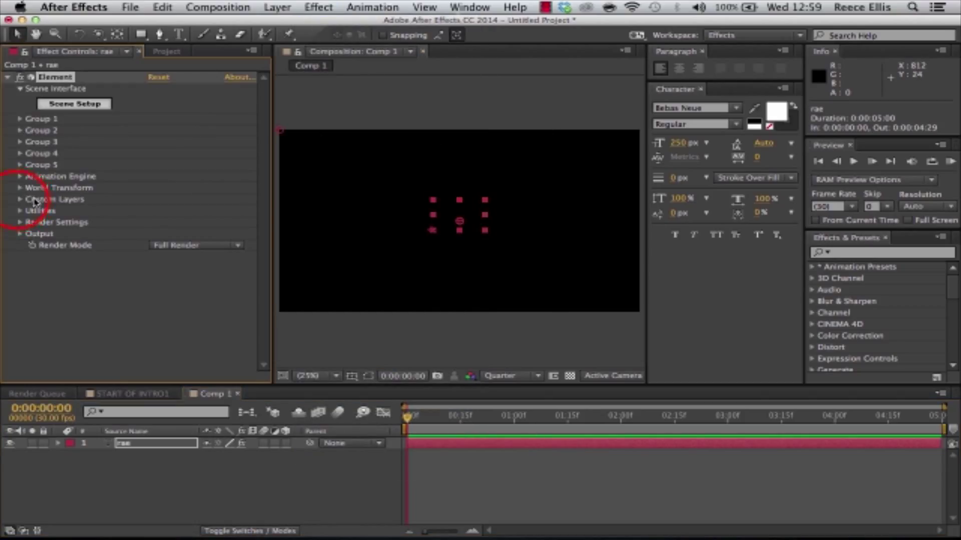
pyautogui.click(20, 200)
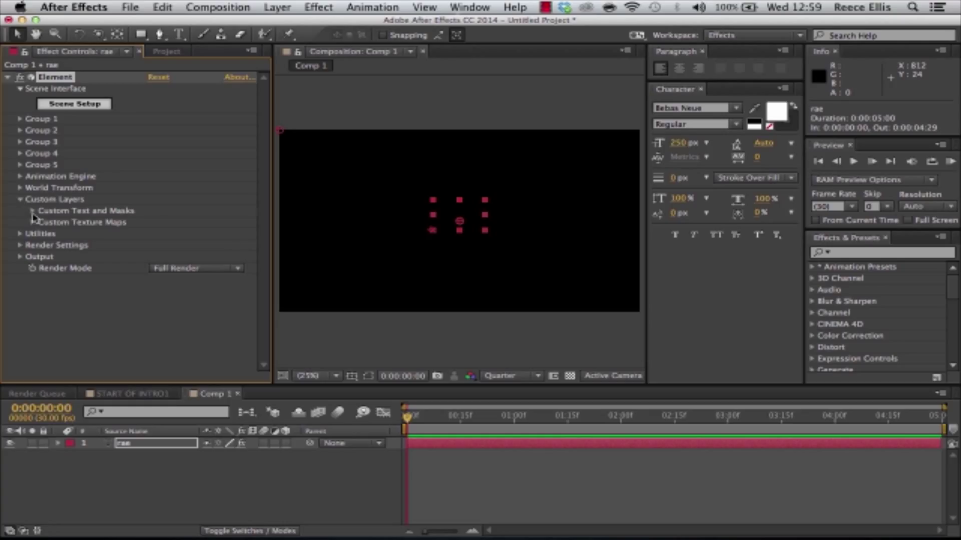
pyautogui.click(40, 214)
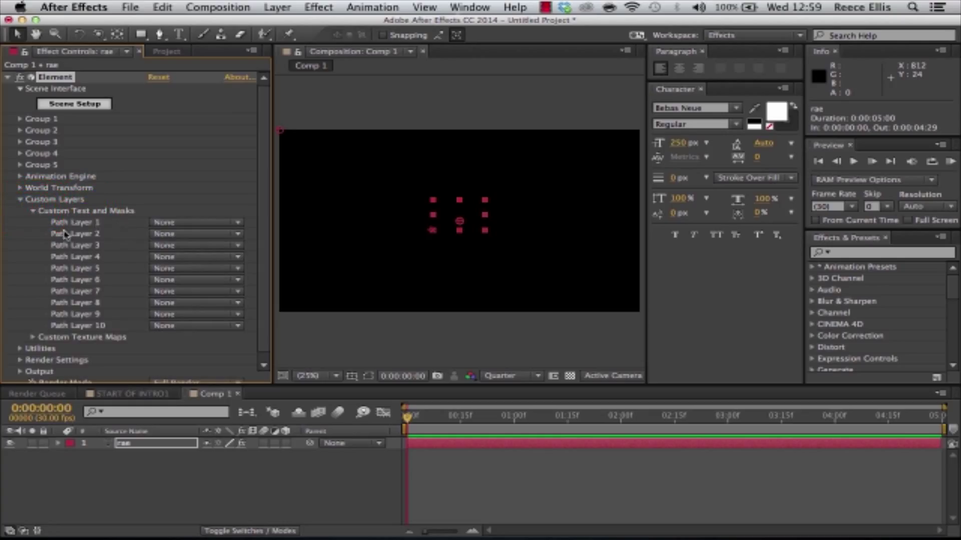
pyautogui.click(165, 223)
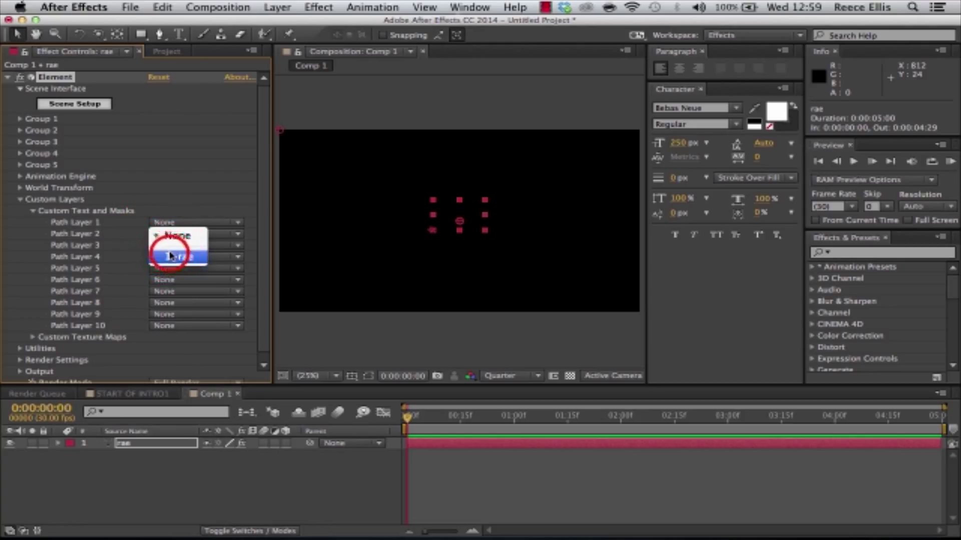
pyautogui.click(170, 257)
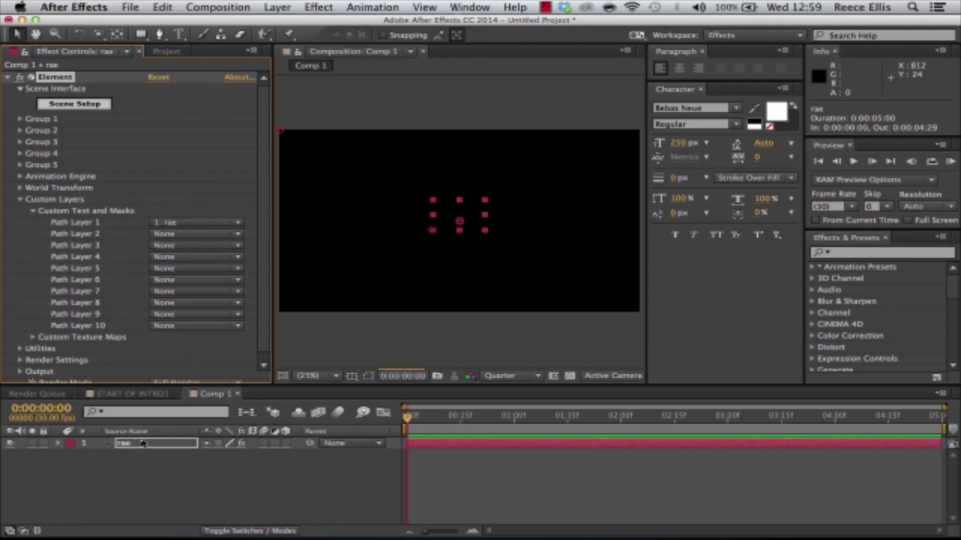
pyautogui.click(62, 109)
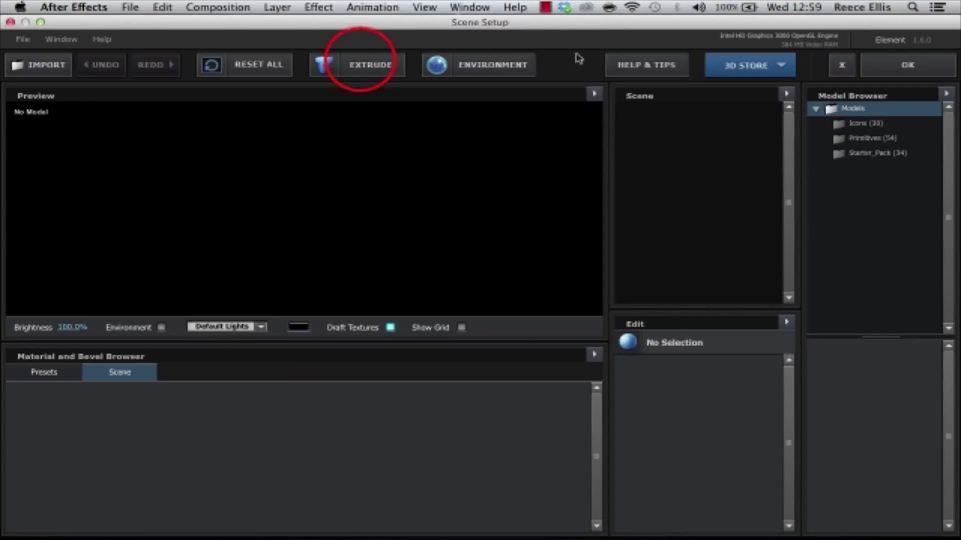
# Extrude the RAE text into a 3D Extrusion Model with Bevel 1 and orbit to check depth
pyautogui.click(360, 63)
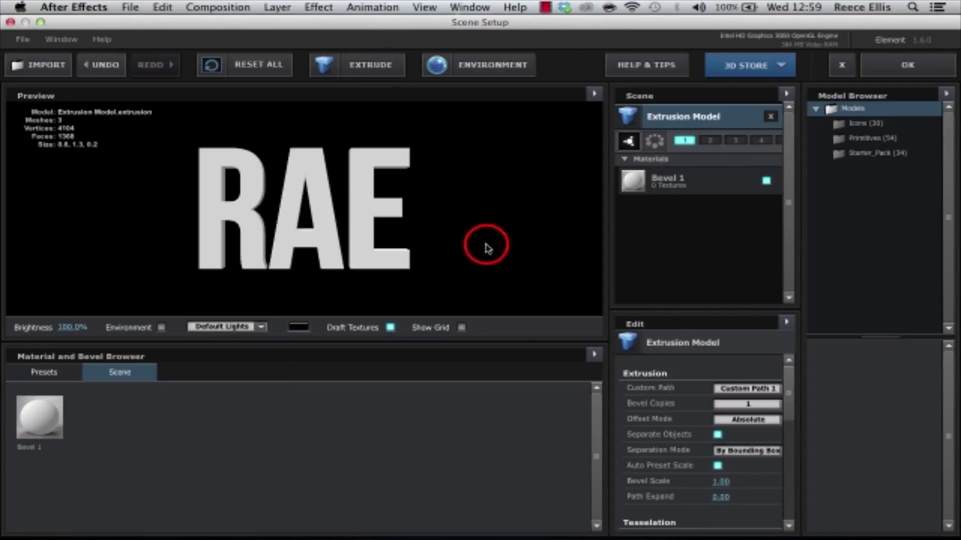
pyautogui.moveTo(488, 247); pyautogui.dragTo(441, 255)
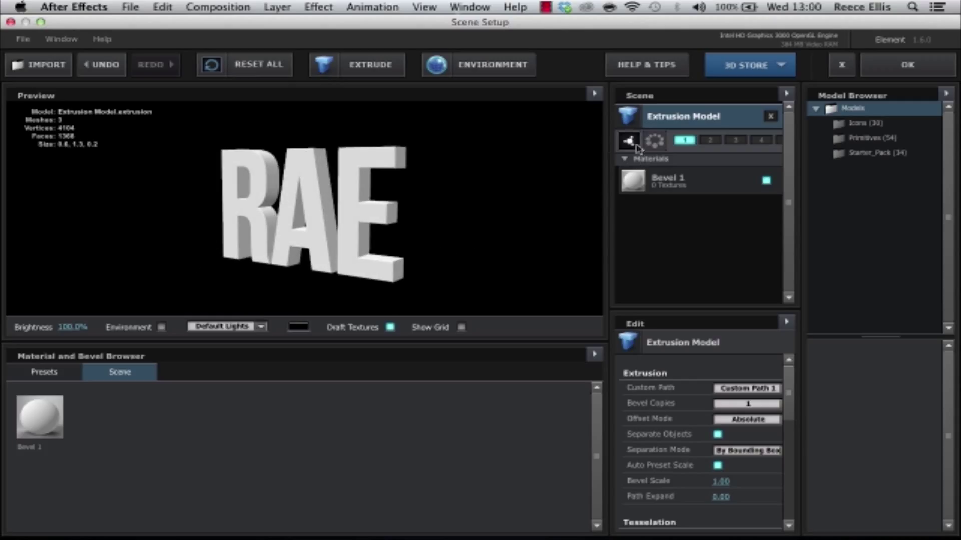
pyautogui.scroll(-5, 683, 469)
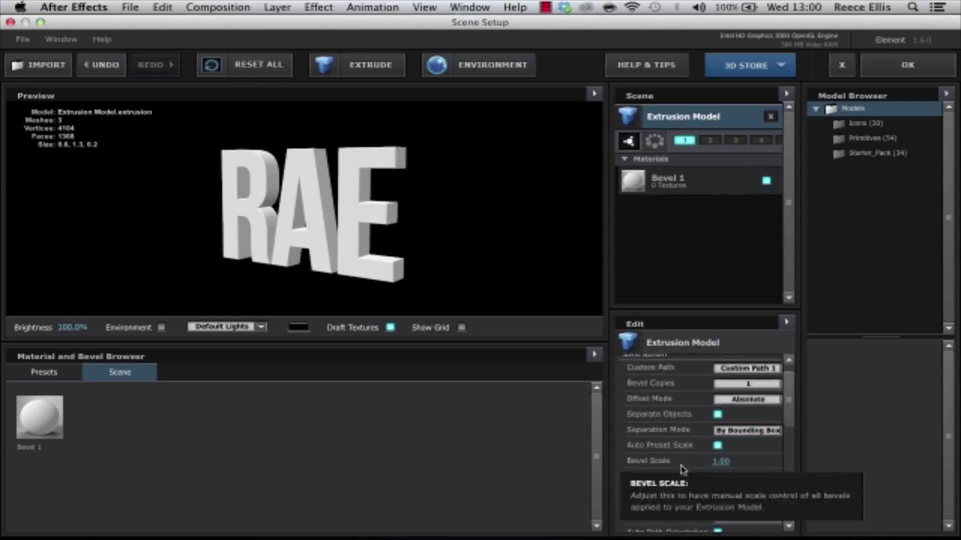
pyautogui.scroll(5, 683, 470)
# Apply the Pro_Shaders metal preset metal_grunge_painted_07 to the RAE extrusion
pyautogui.click(44, 372)
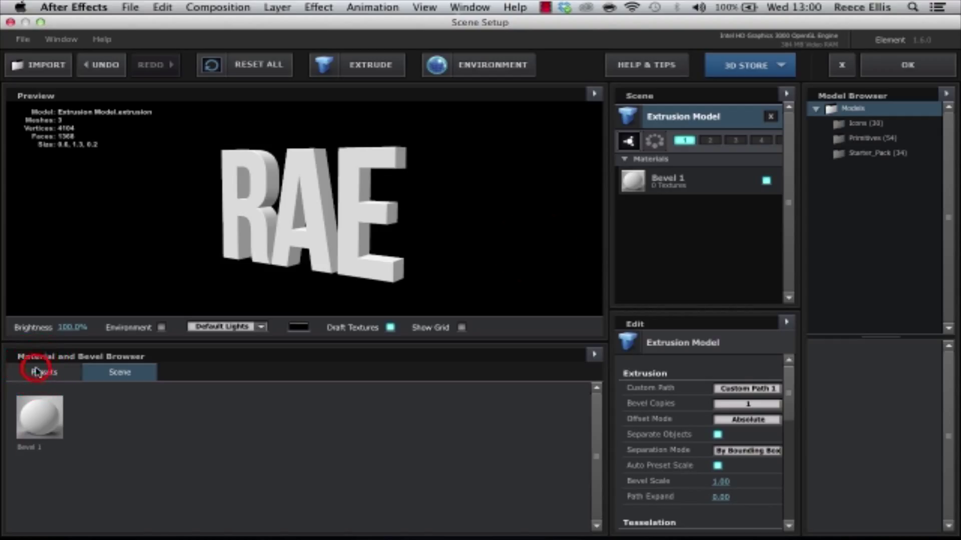
pyautogui.moveTo(531, 250); pyautogui.dragTo(573, 241)
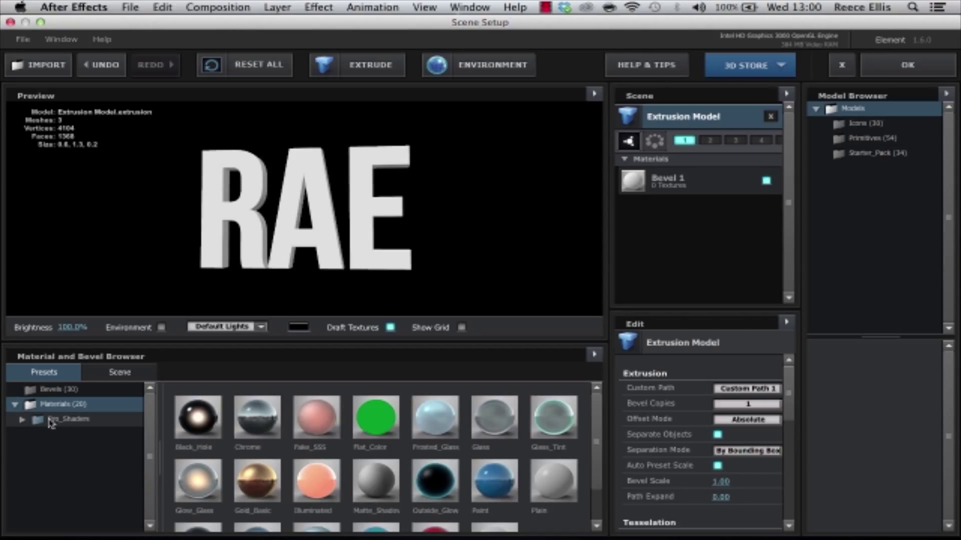
pyautogui.click(22, 420)
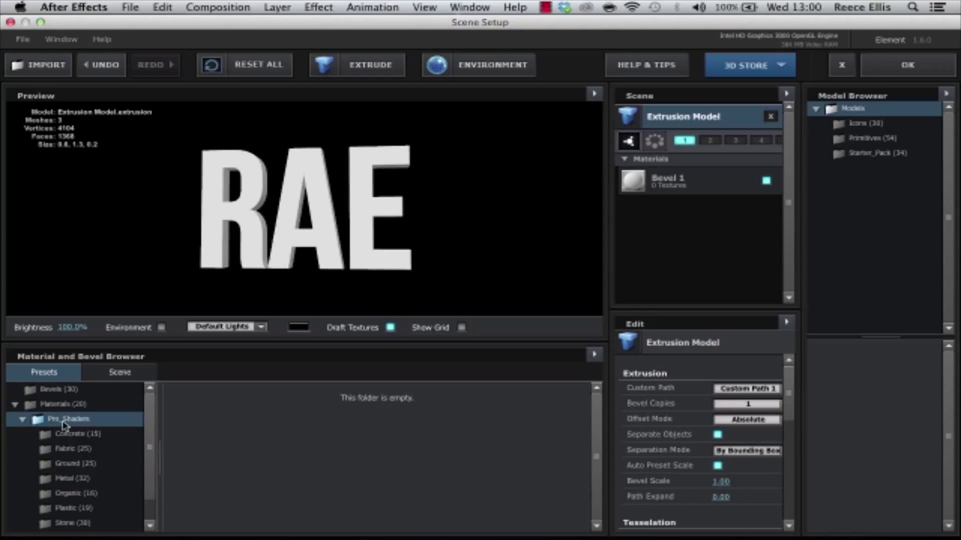
pyautogui.scroll(-1, 63, 426)
pyautogui.click(59, 469)
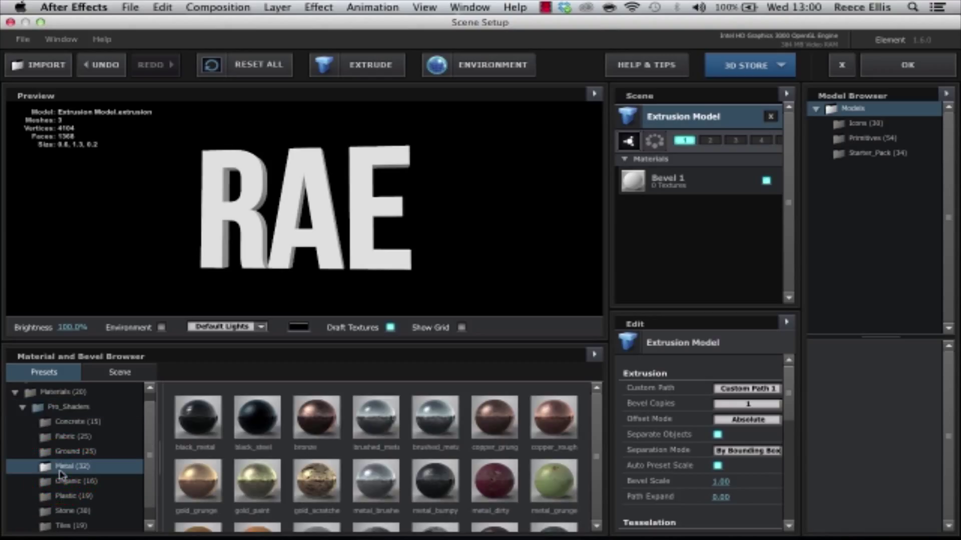
pyautogui.scroll(-5, 440, 458)
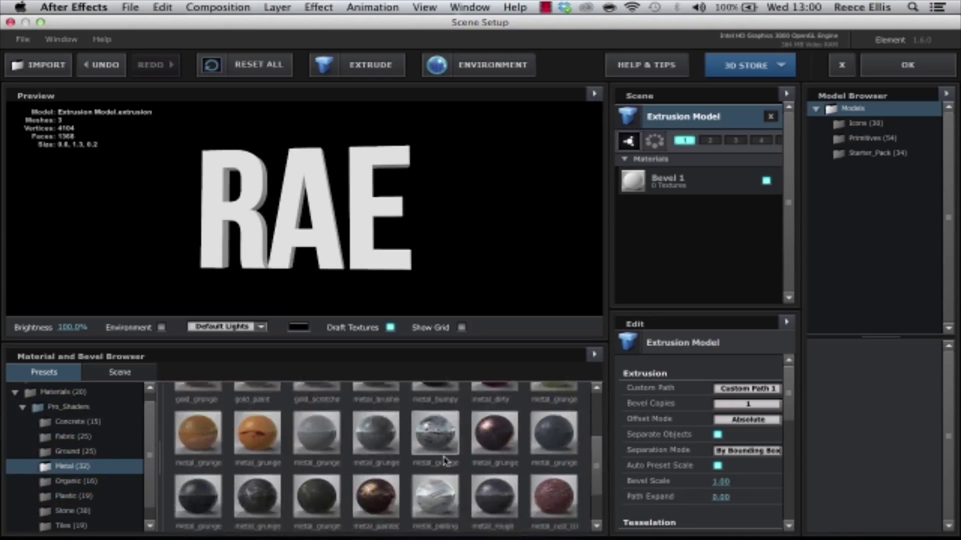
pyautogui.moveTo(494, 423); pyautogui.dragTo(247, 221)
pyautogui.moveTo(553, 206); pyautogui.dragTo(529, 206)
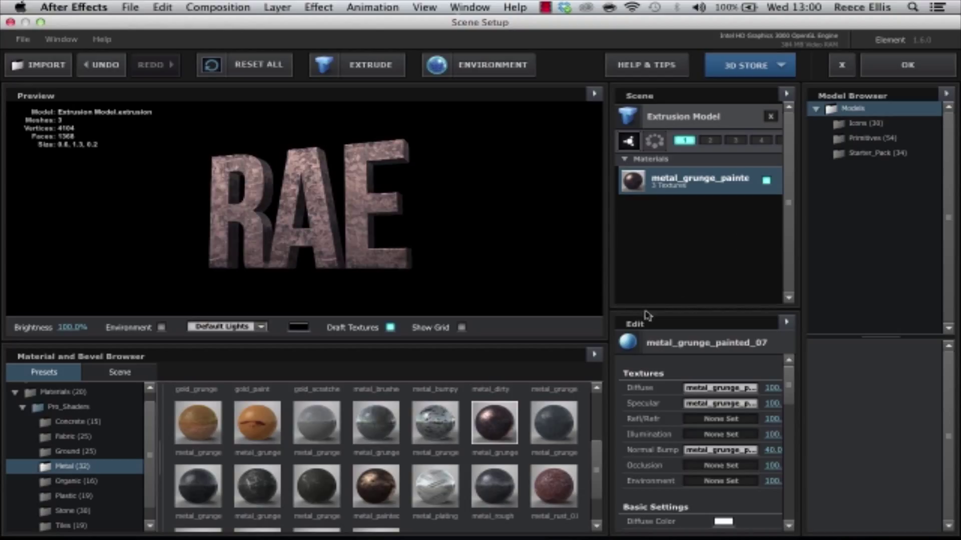
pyautogui.moveTo(799, 366); pyautogui.dragTo(801, 382)
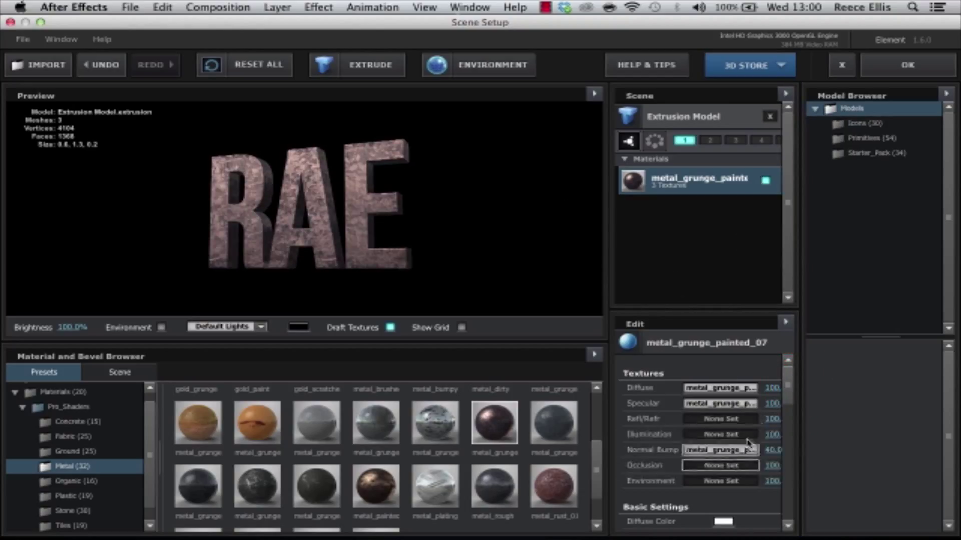
# Set the material's Normal Bump amount to 250 and inspect the rougher letters
pyautogui.click(772, 450)
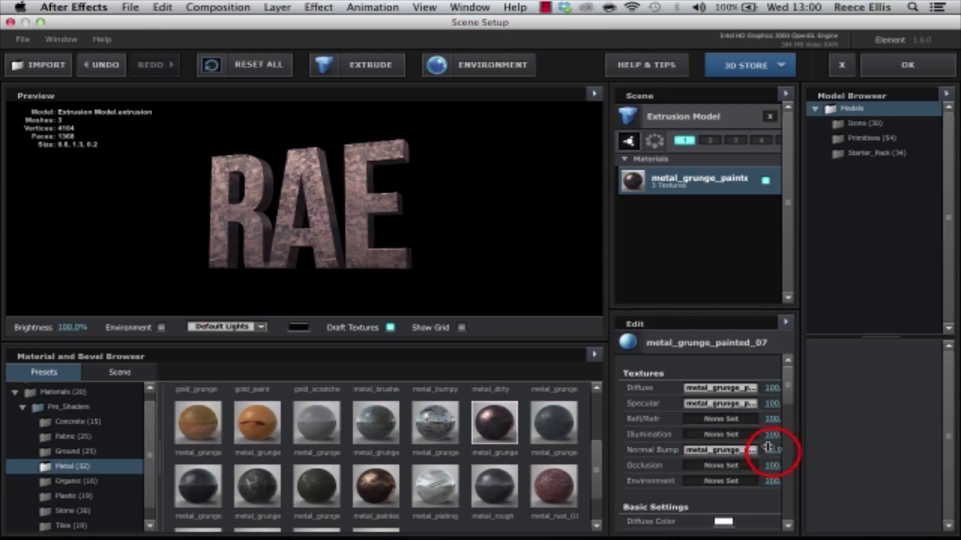
pyautogui.doubleClick(773, 451)
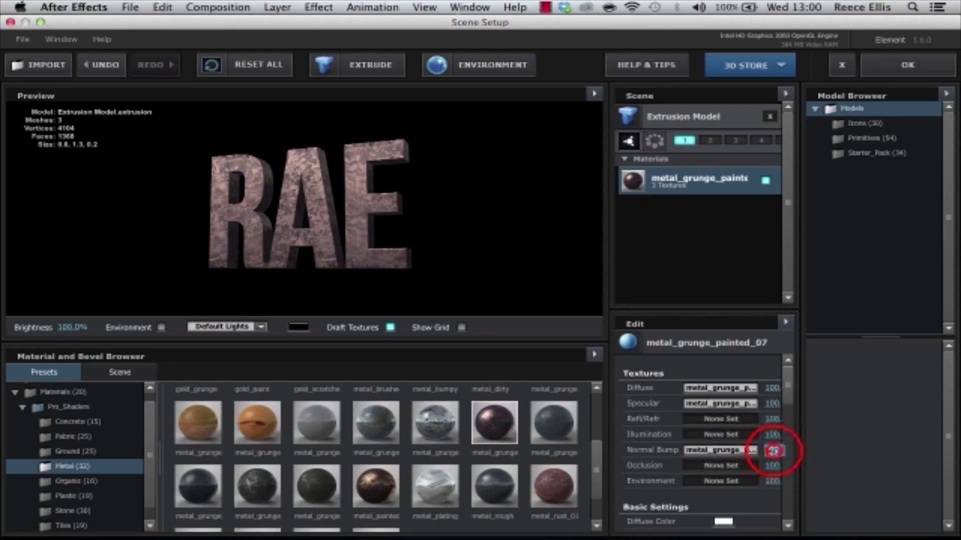
pyautogui.write('250')
pyautogui.press('Return')
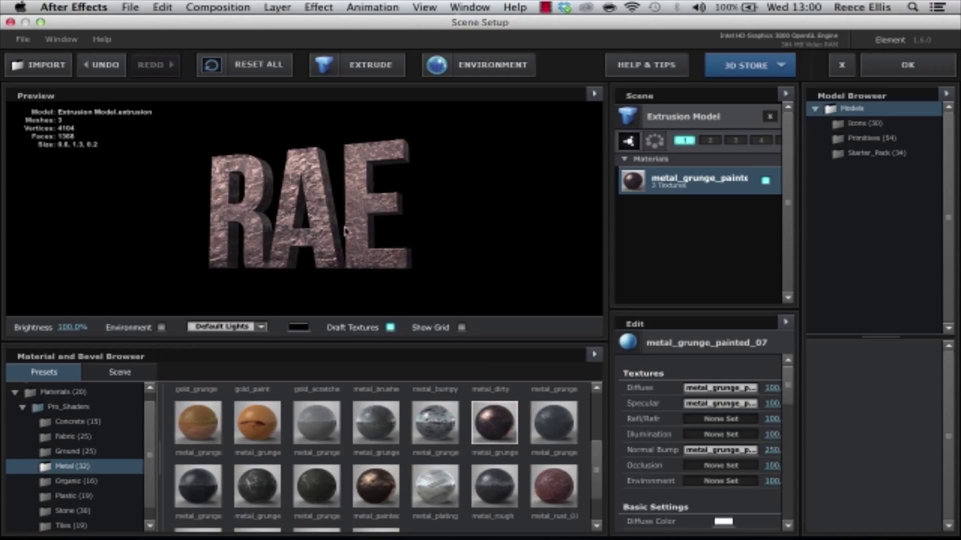
pyautogui.scroll(10, 345, 231)
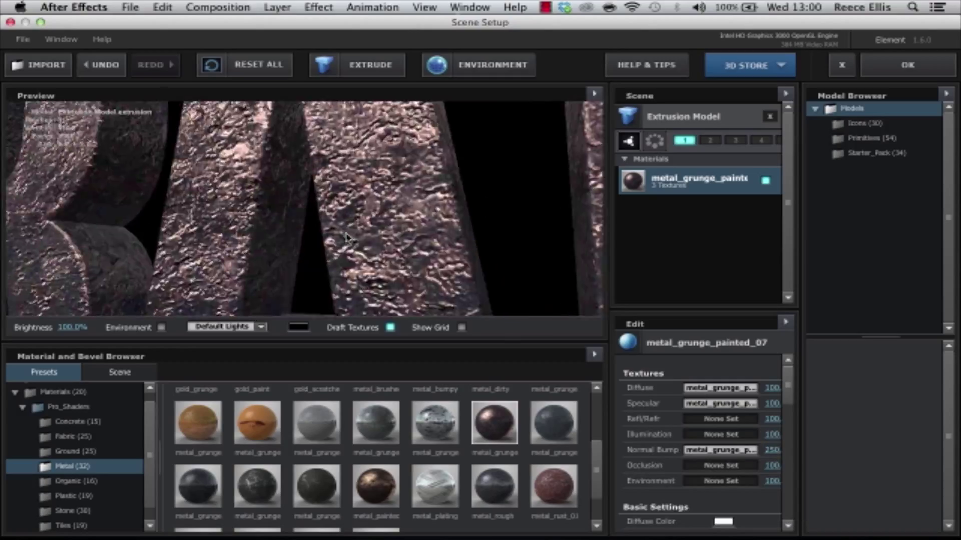
pyautogui.scroll(3, 347, 237)
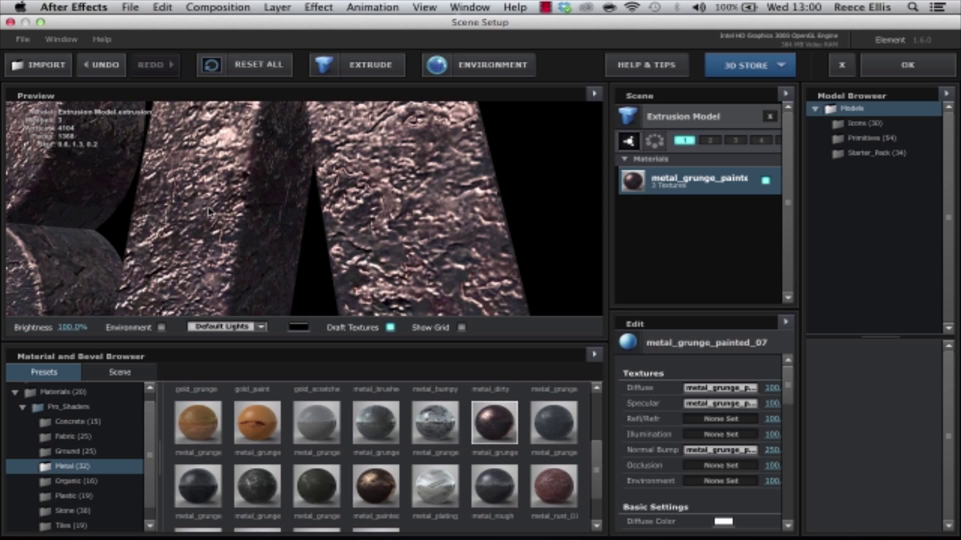
pyautogui.scroll(-10, 208, 212)
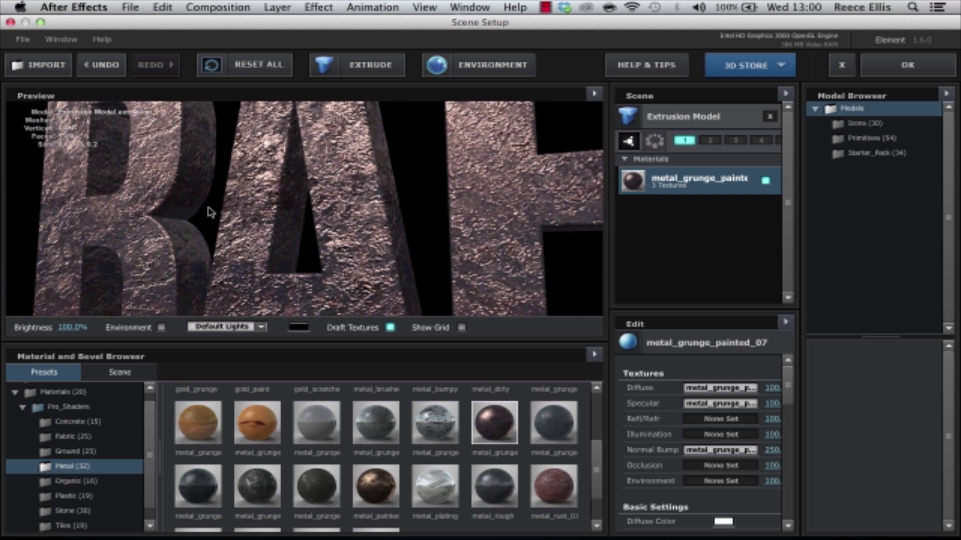
pyautogui.scroll(-10, 209, 212)
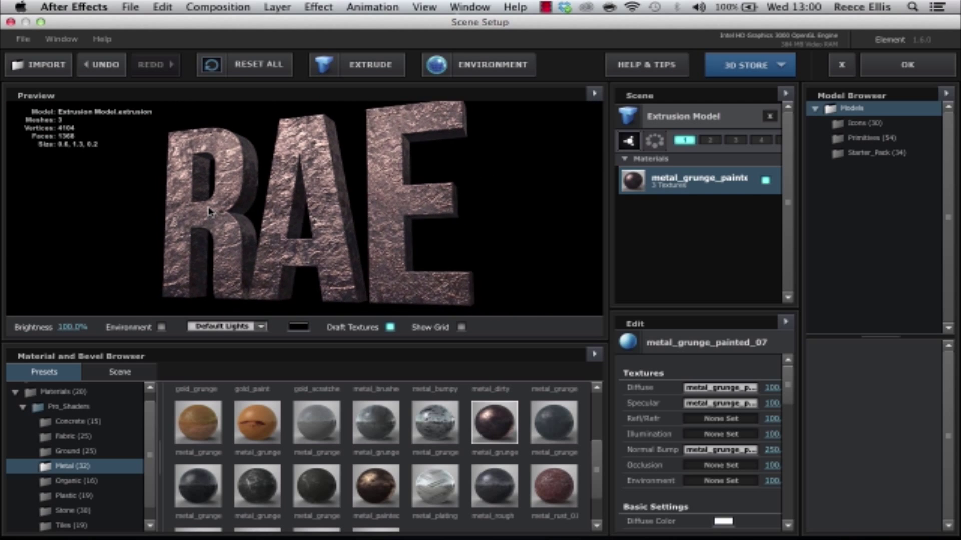
pyautogui.scroll(-2, 208, 212)
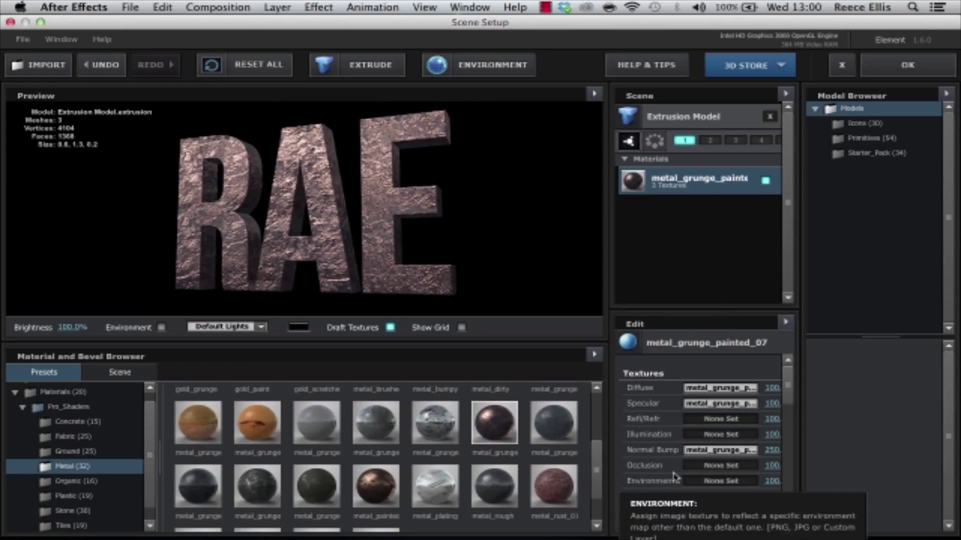
# Select the Extrusion Model and raise its Bevel Scale from 1.00 to 1.44
pyautogui.scroll(-3, 675, 478)
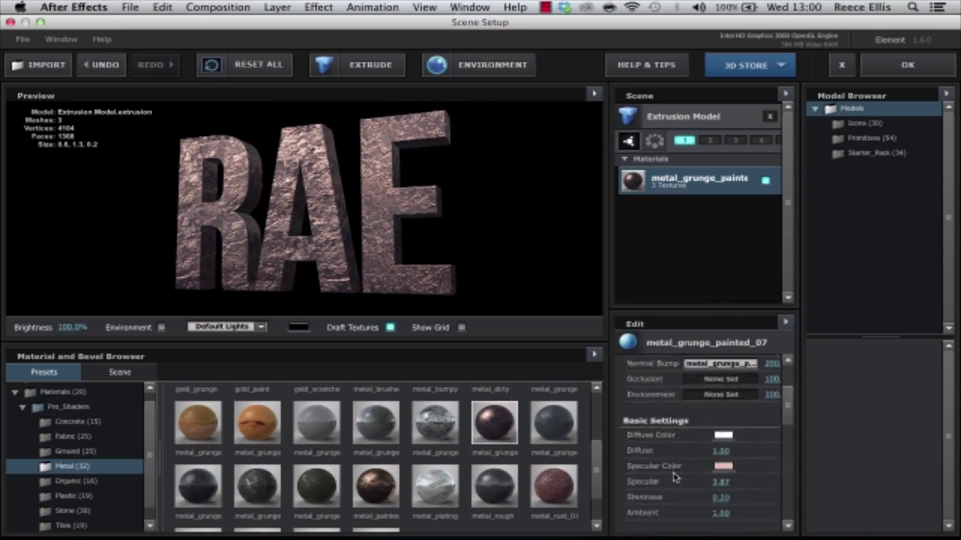
pyautogui.scroll(3, 676, 478)
pyautogui.scroll(-5, 673, 478)
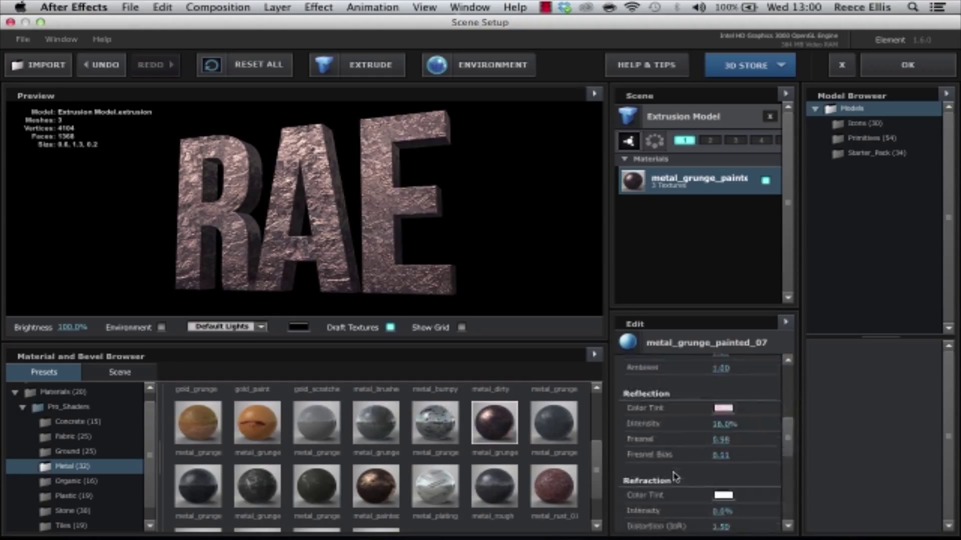
pyautogui.click(649, 122)
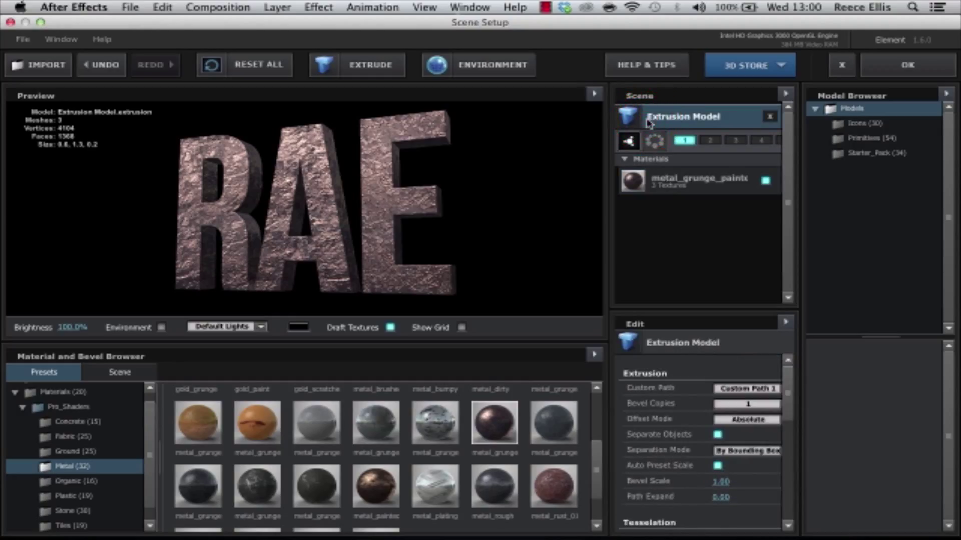
pyautogui.scroll(-10, 655, 475)
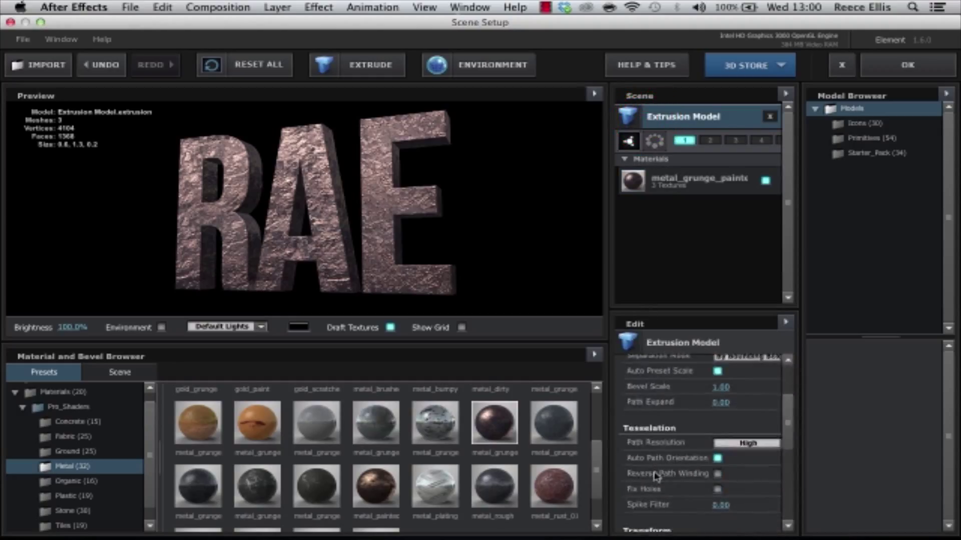
pyautogui.scroll(-4, 656, 476)
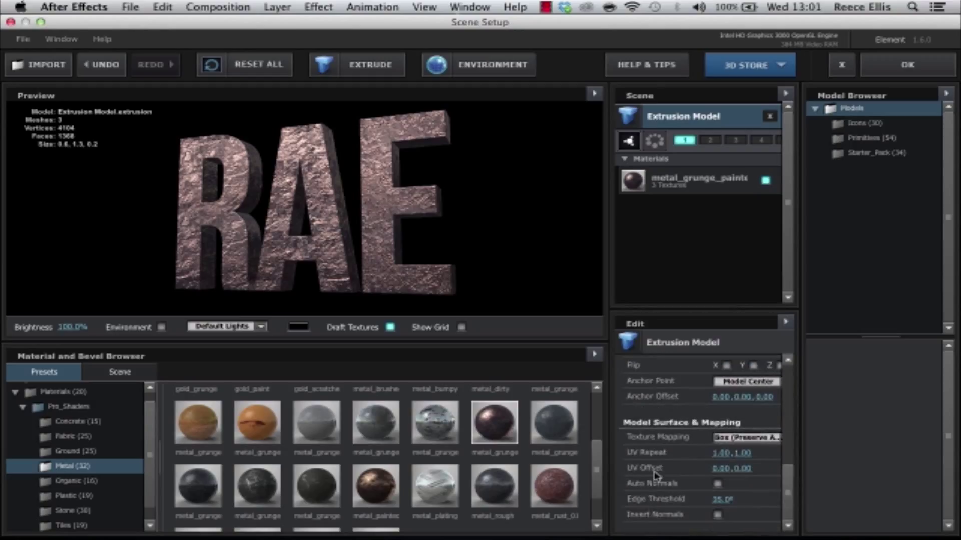
pyautogui.scroll(14, 653, 461)
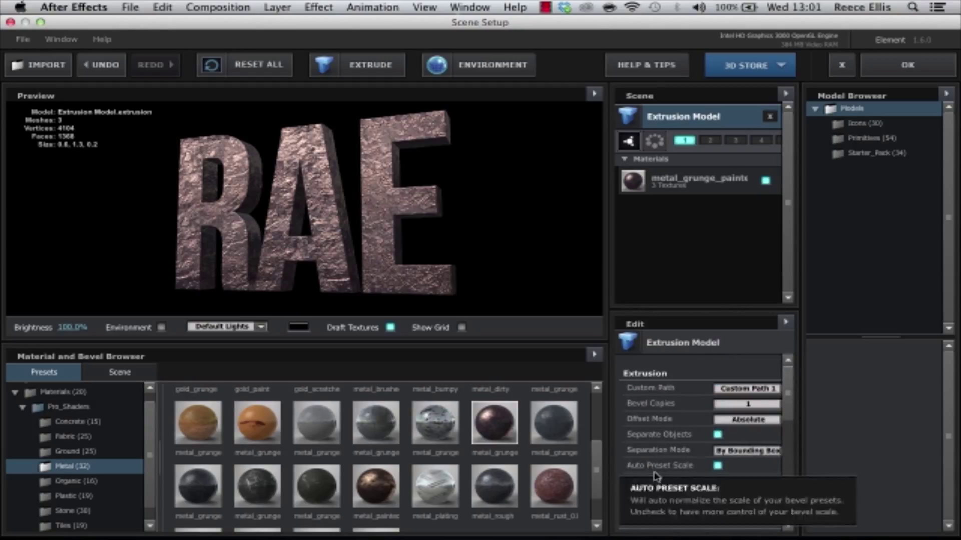
pyautogui.click(719, 481)
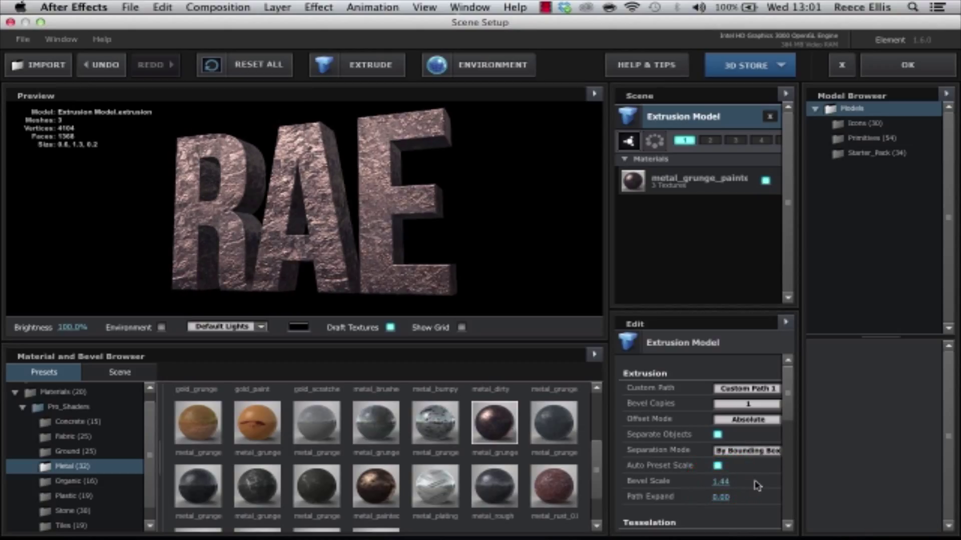
# Undo the bevel scale change and increase the Bevel Extrude depth to 2.26
pyautogui.press('super+z')
pyautogui.moveTo(633, 180); pyautogui.dragTo(667, 178)
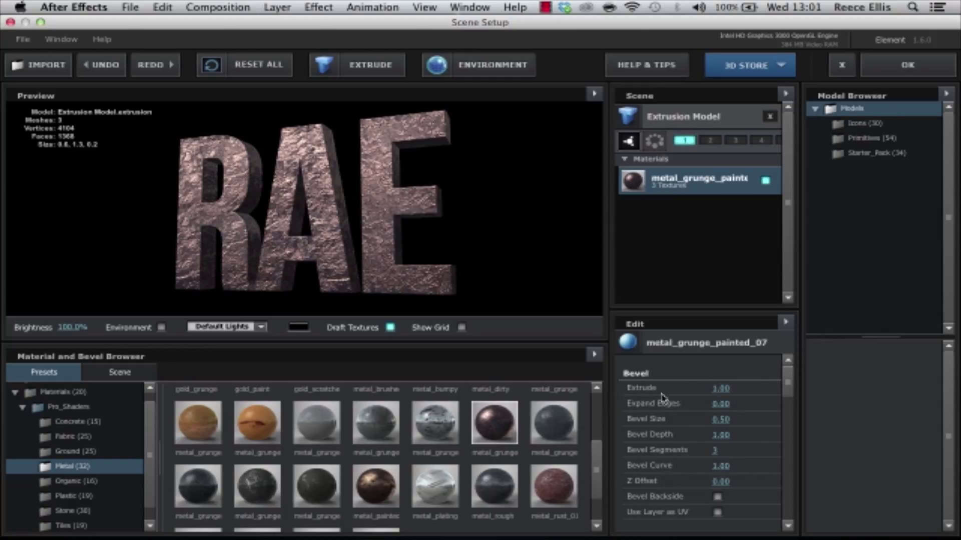
pyautogui.moveTo(720, 388); pyautogui.dragTo(786, 391)
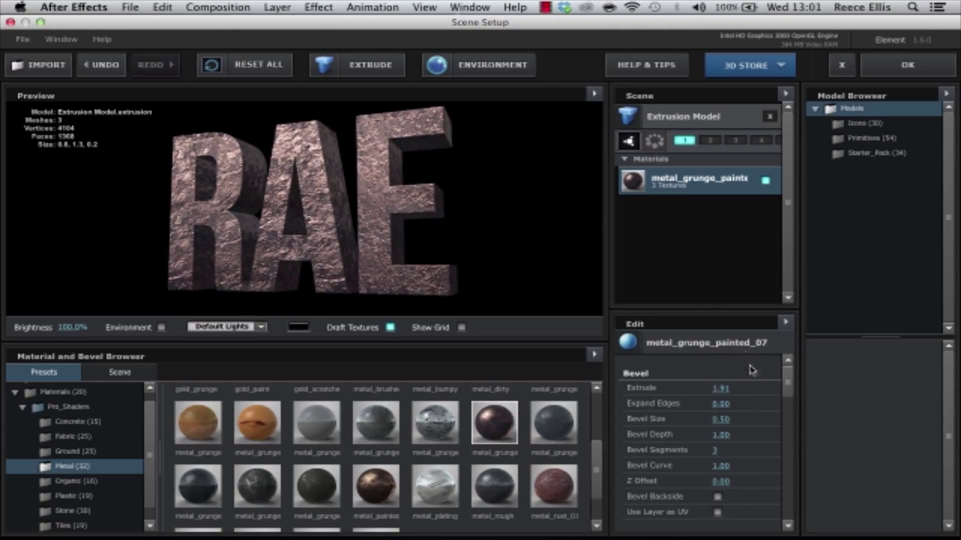
pyautogui.click(724, 388)
pyautogui.moveTo(724, 389); pyautogui.dragTo(747, 387)
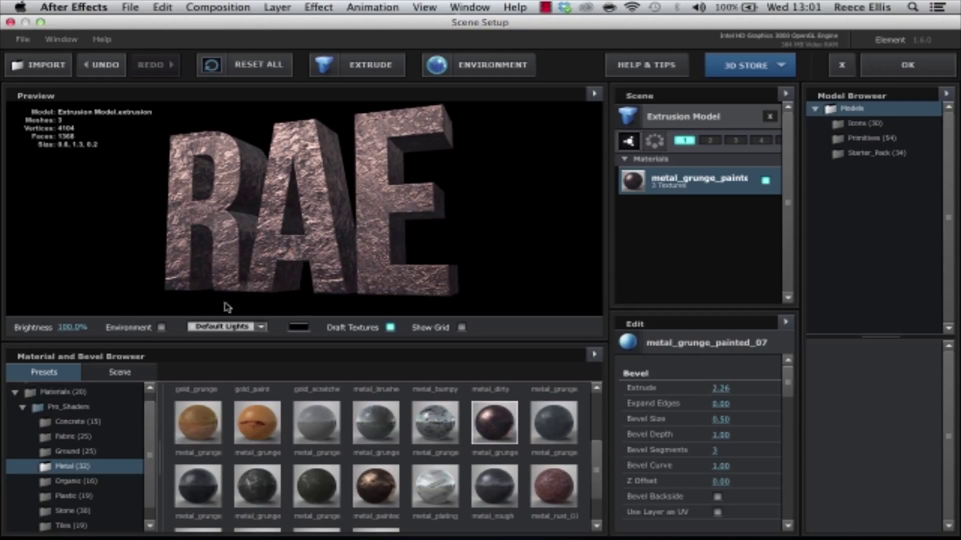
# Enable the environment and load Studio.png as the environment map
pyautogui.click(161, 328)
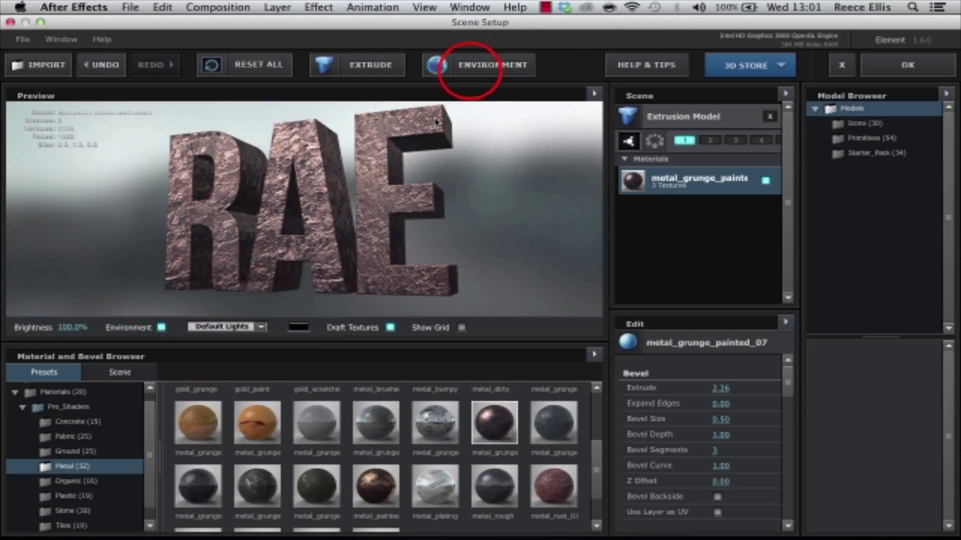
pyautogui.click(470, 73)
pyautogui.click(563, 138)
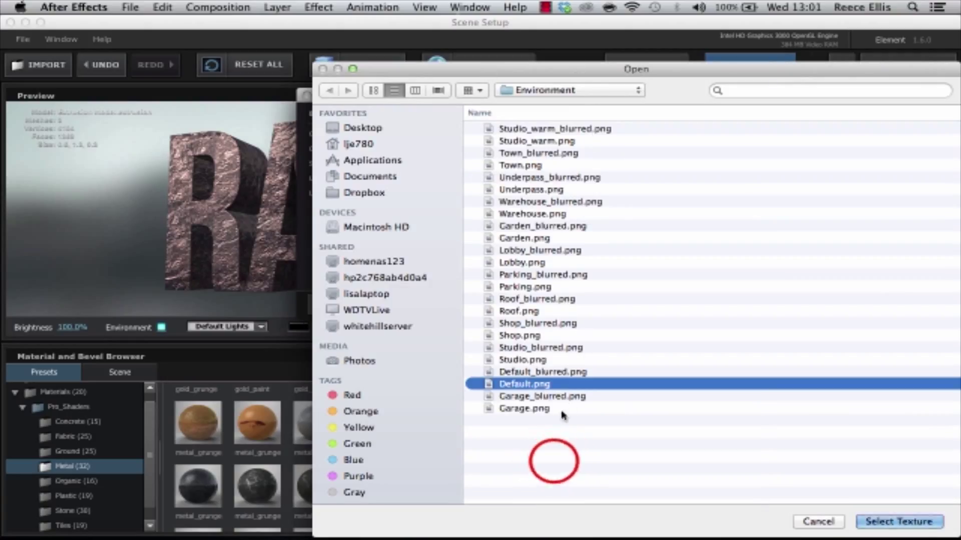
pyautogui.press('t')
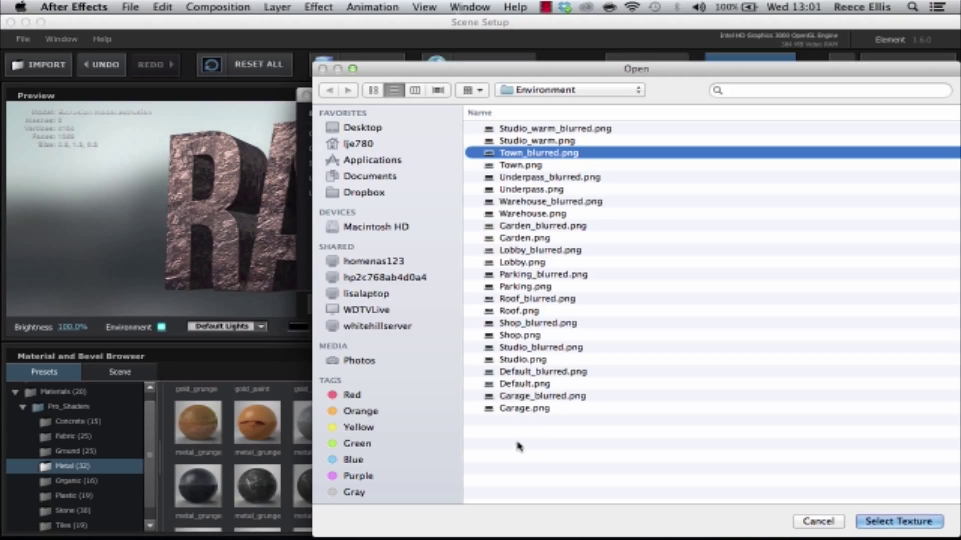
pyautogui.doubleClick(523, 362)
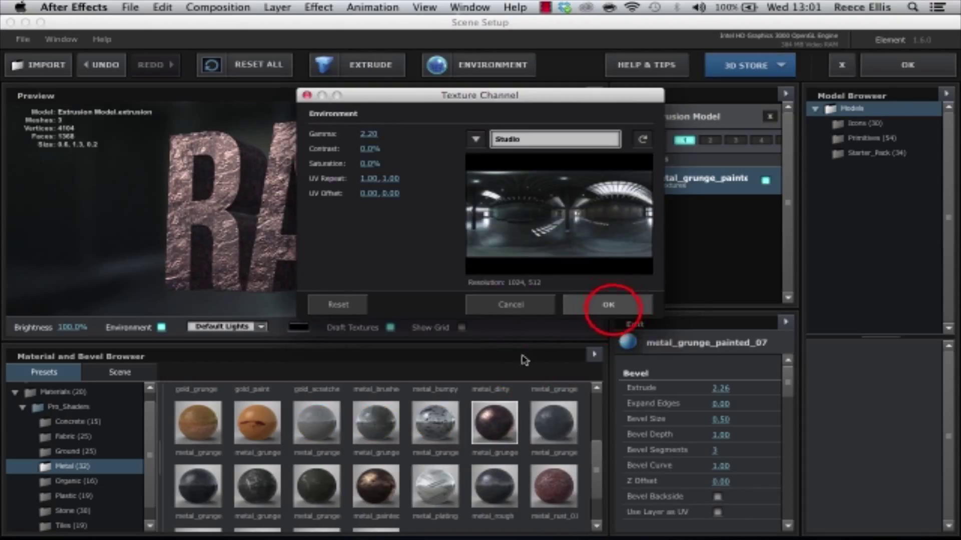
pyautogui.click(592, 305)
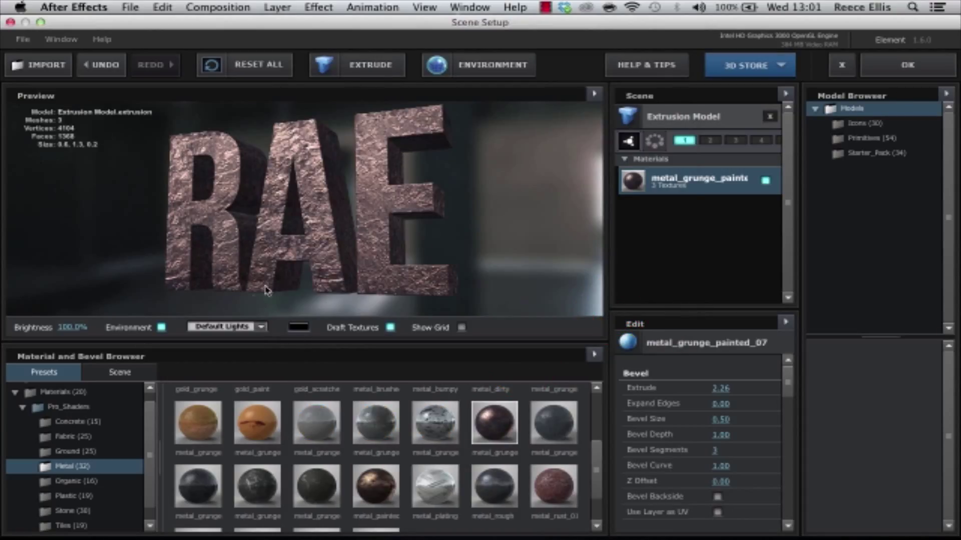
# Rotate the environment reflections, apply the Red default lights, and apply the scene to Comp 1
pyautogui.moveTo(529, 216); pyautogui.dragTo(376, 239)
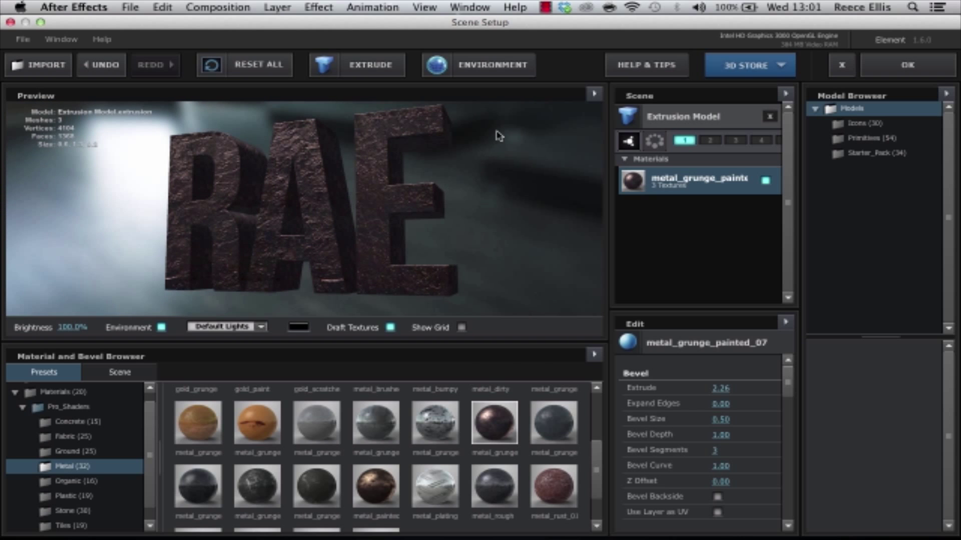
pyautogui.click(253, 326)
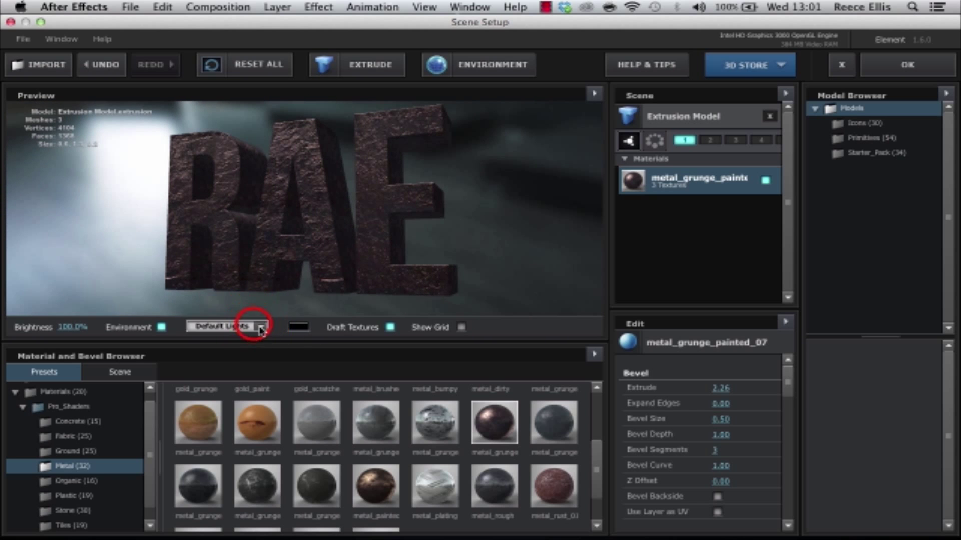
pyautogui.click(240, 450)
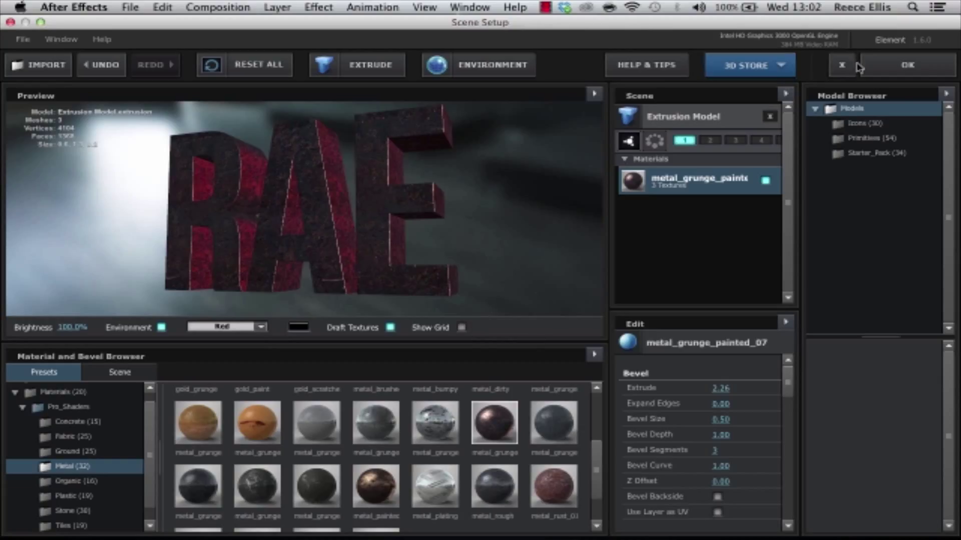
pyautogui.click(904, 64)
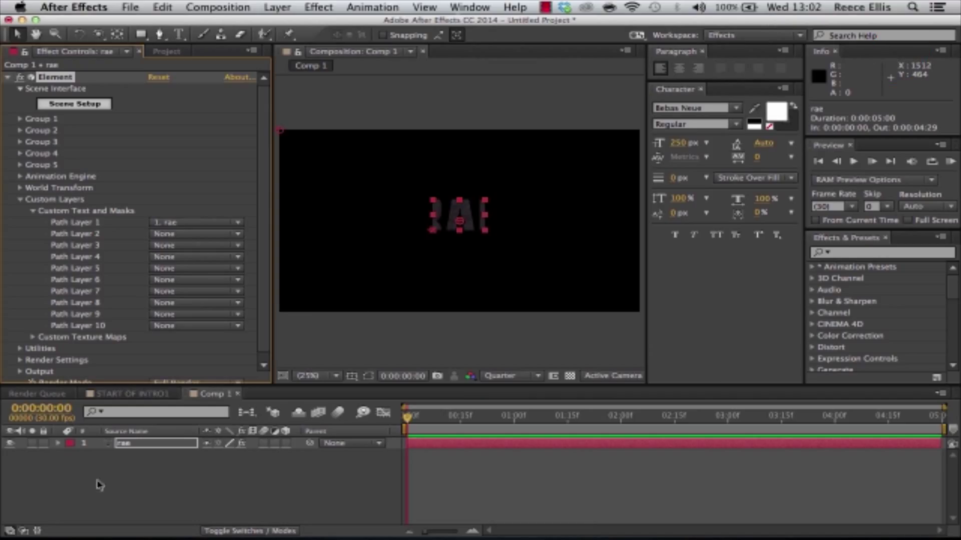
pyautogui.click(282, 443)
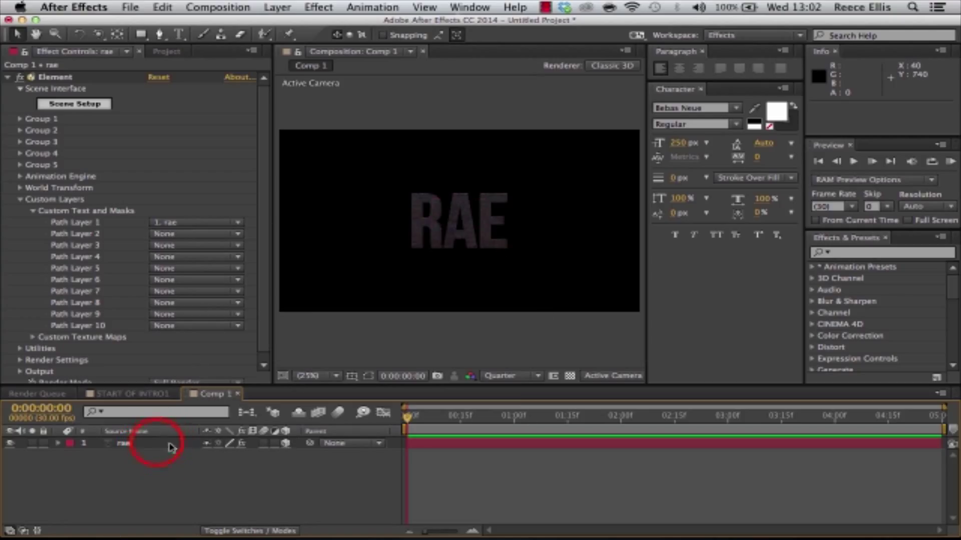
pyautogui.click(150, 443)
pyautogui.click(259, 471)
pyautogui.click(277, 7)
# Add Camera 1 and dolly it in to Z −1018.1 so RAE fills the frame
pyautogui.moveTo(350, 24)
pyautogui.click(505, 66)
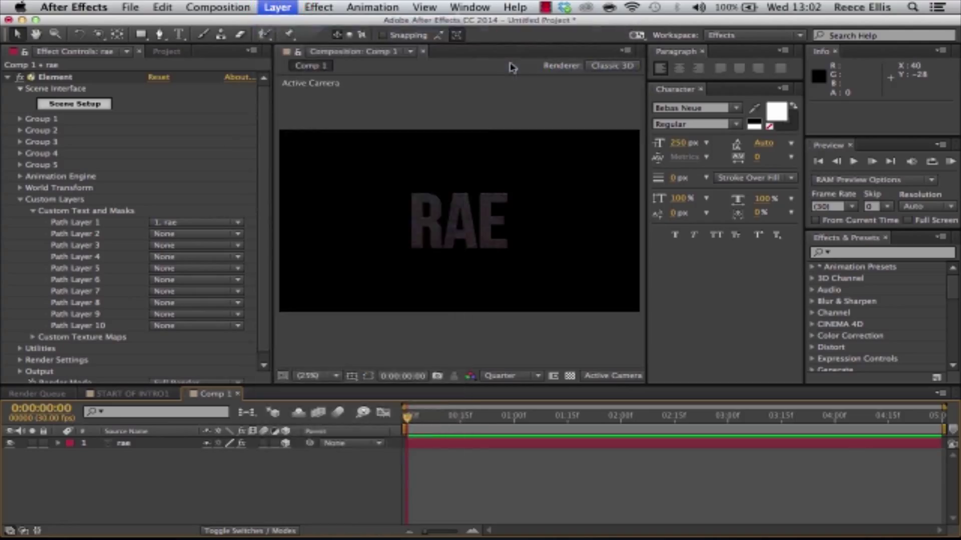
pyautogui.press('Return')
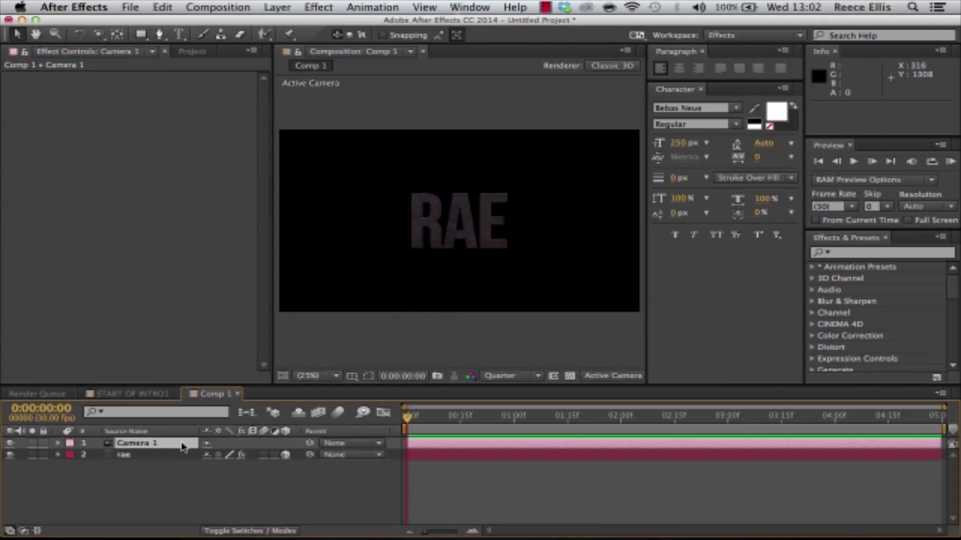
pyautogui.press('c')
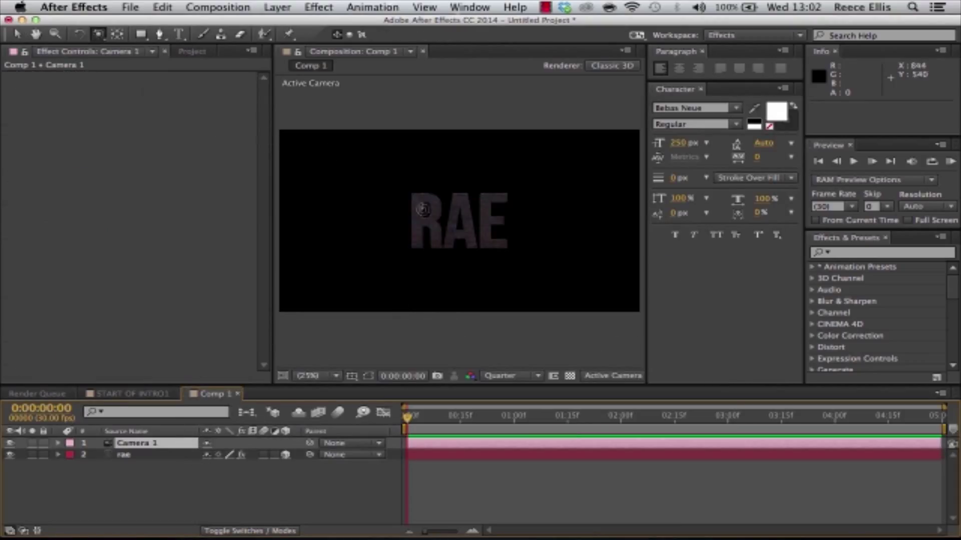
pyautogui.press('c')
pyautogui.press('c')
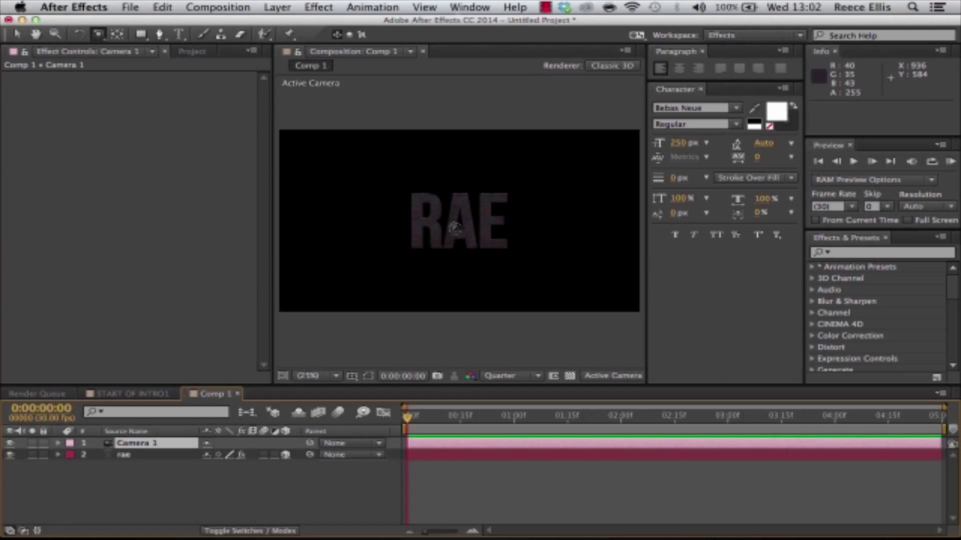
pyautogui.press('c')
pyautogui.press('c')
pyautogui.press('c')
pyautogui.moveTo(453, 236)
pyautogui.mouseDown()
pyautogui.moveTo(455, 178)
pyautogui.moveTo(461, 250)
pyautogui.moveTo(467, 193)
pyautogui.mouseUp()
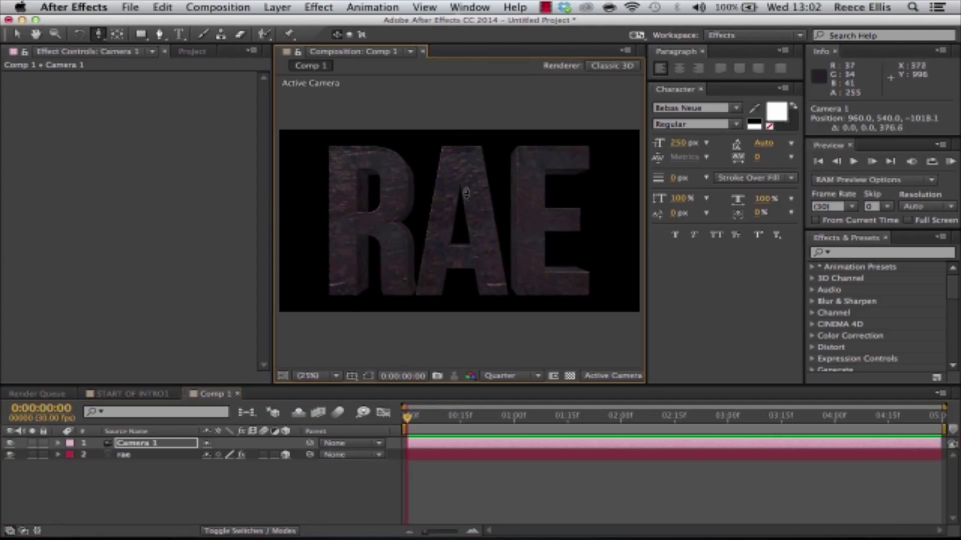
pyautogui.click(138, 456)
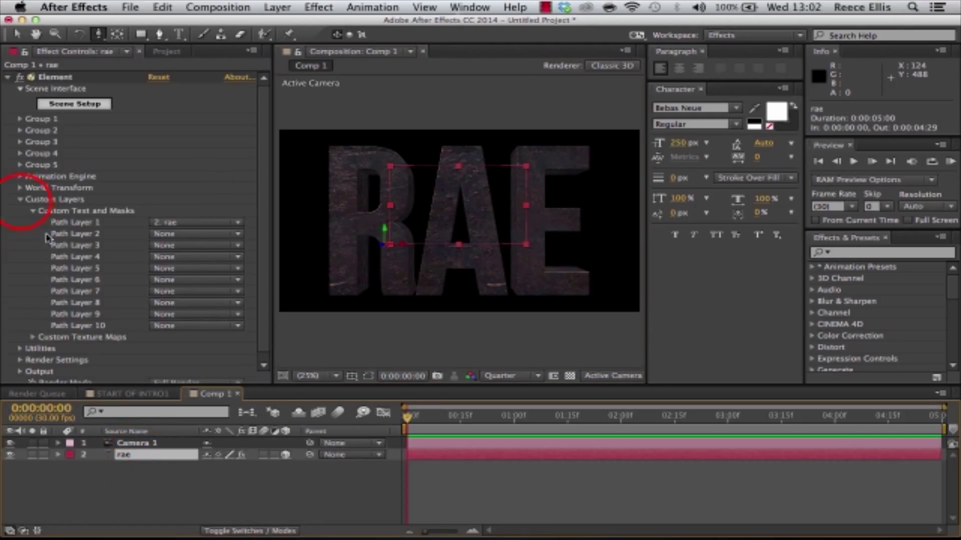
# Set Element's World Rotation Y Rotation World on the rae layer to about +51°
pyautogui.click(20, 200)
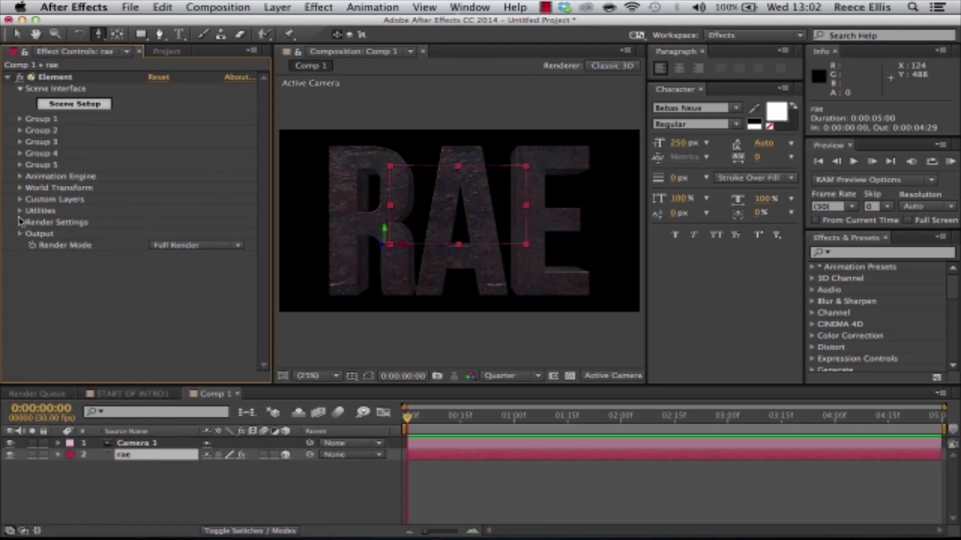
pyautogui.click(19, 211)
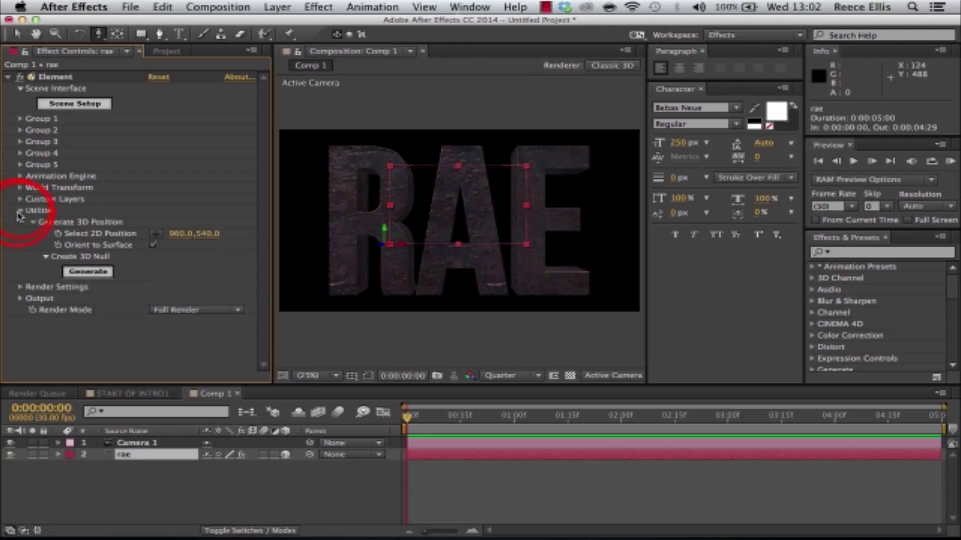
pyautogui.click(20, 211)
pyautogui.click(20, 188)
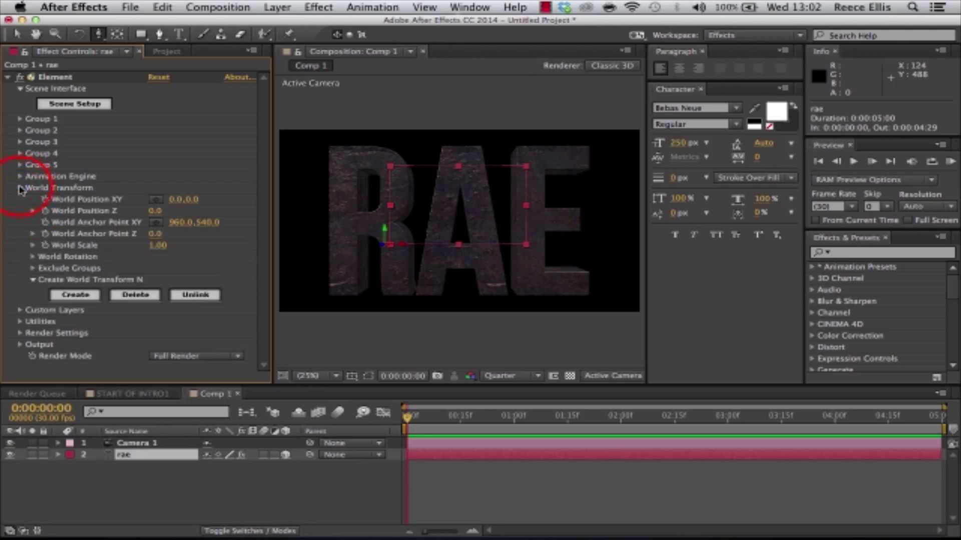
pyautogui.click(33, 257)
pyautogui.moveTo(167, 279); pyautogui.dragTo(210, 279)
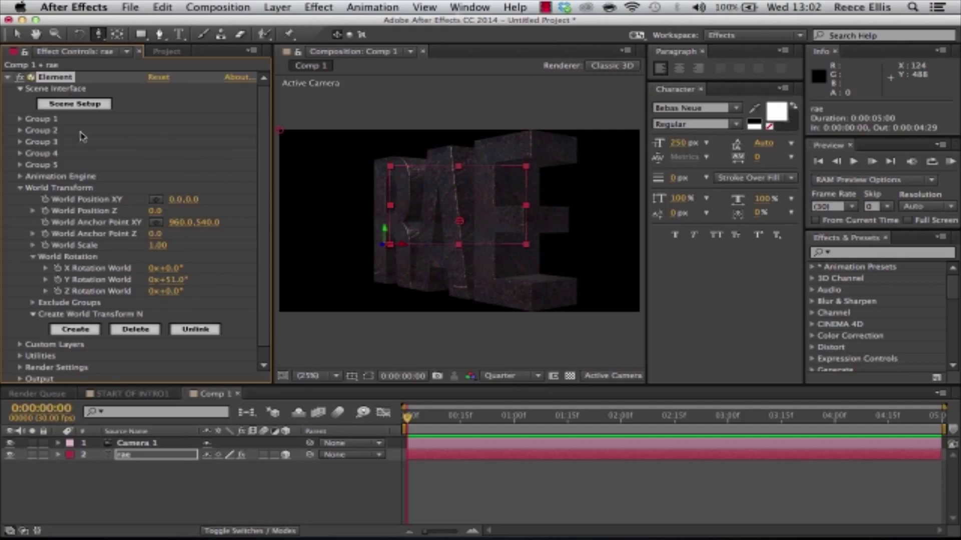
pyautogui.click(155, 477)
pyautogui.click(156, 445)
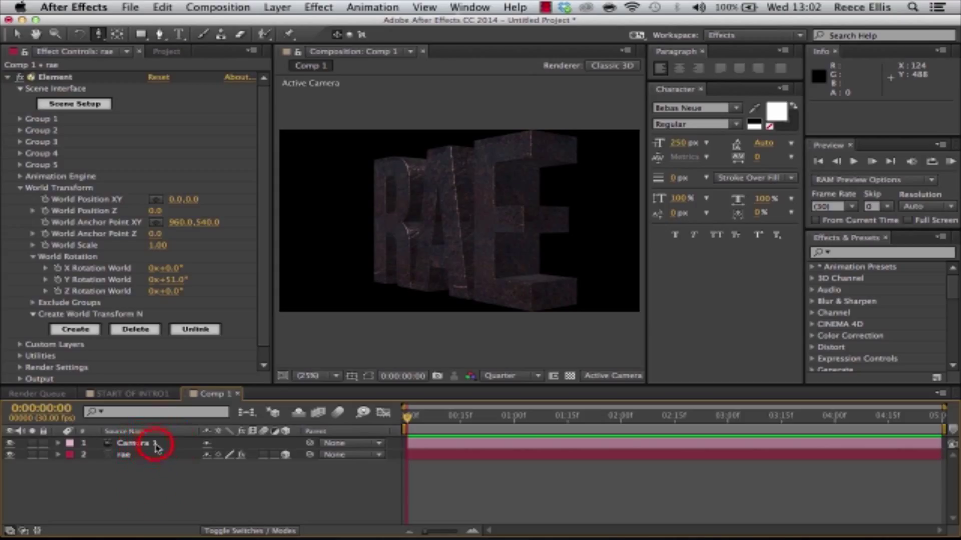
# Turn on Camera 1's Depth of Field and set its Focus Distance to 300 pixels
pyautogui.click(59, 443)
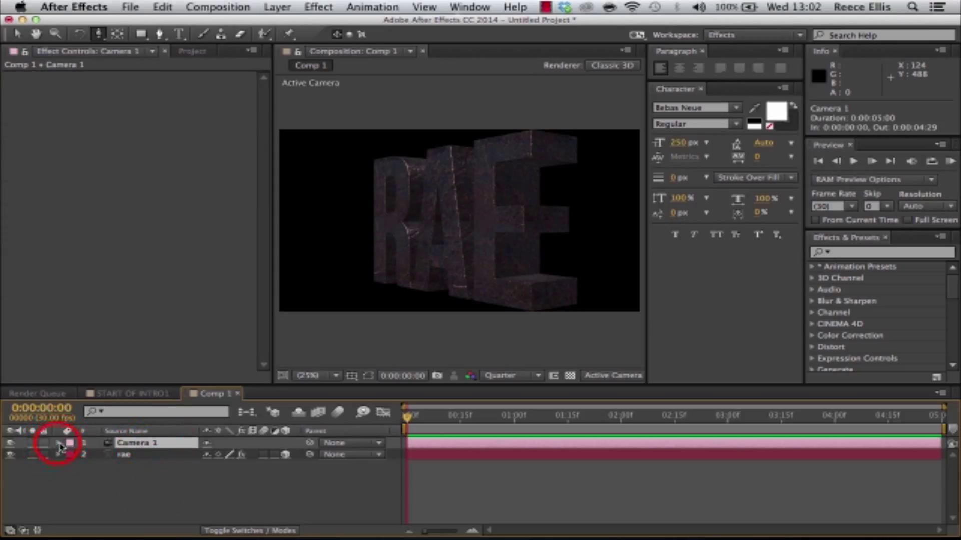
pyautogui.click(70, 467)
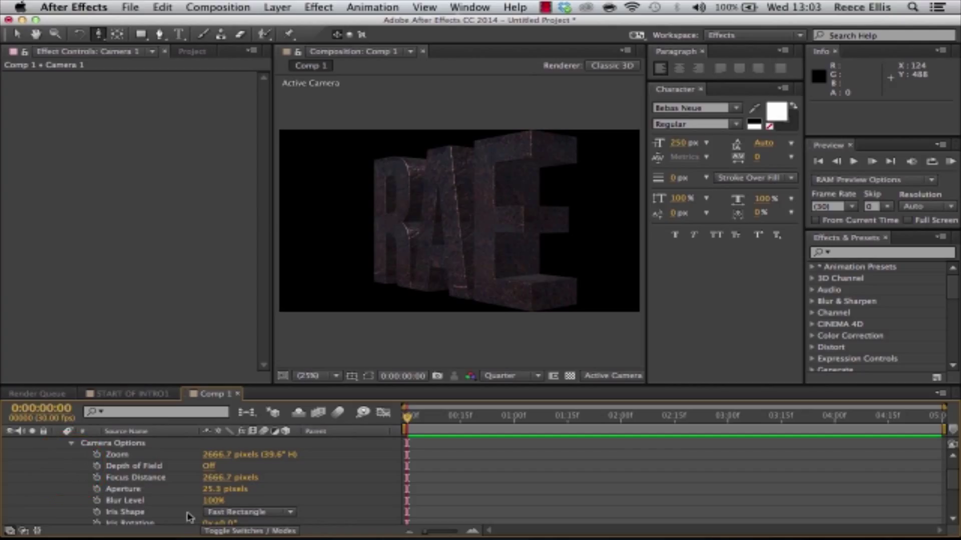
pyautogui.scroll(-1, 189, 517)
pyautogui.click(209, 454)
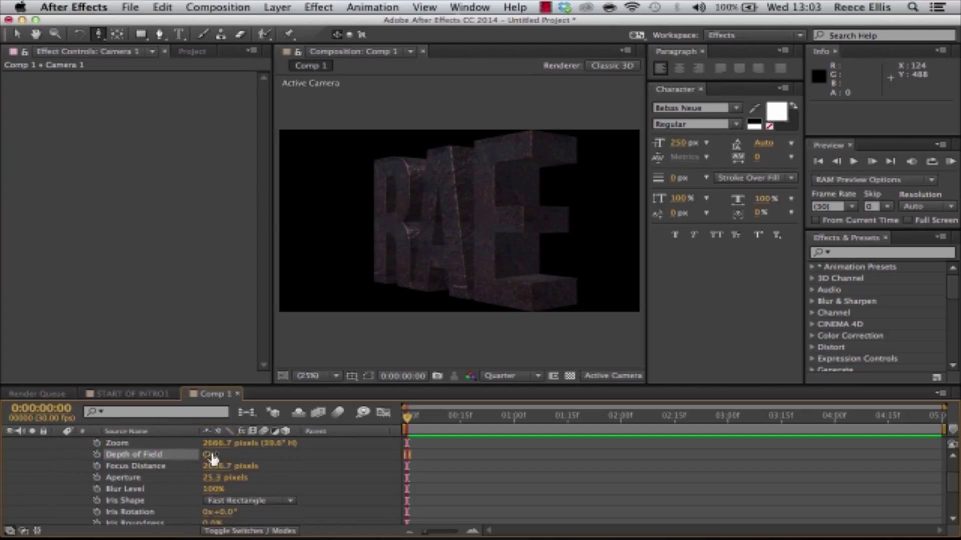
pyautogui.moveTo(218, 468); pyautogui.dragTo(200, 465)
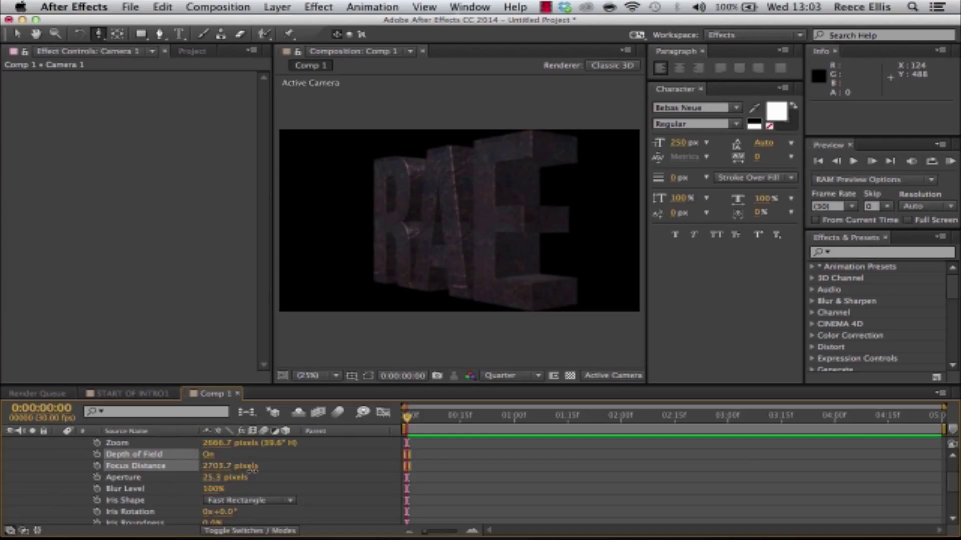
pyautogui.moveTo(261, 471); pyautogui.dragTo(259, 471)
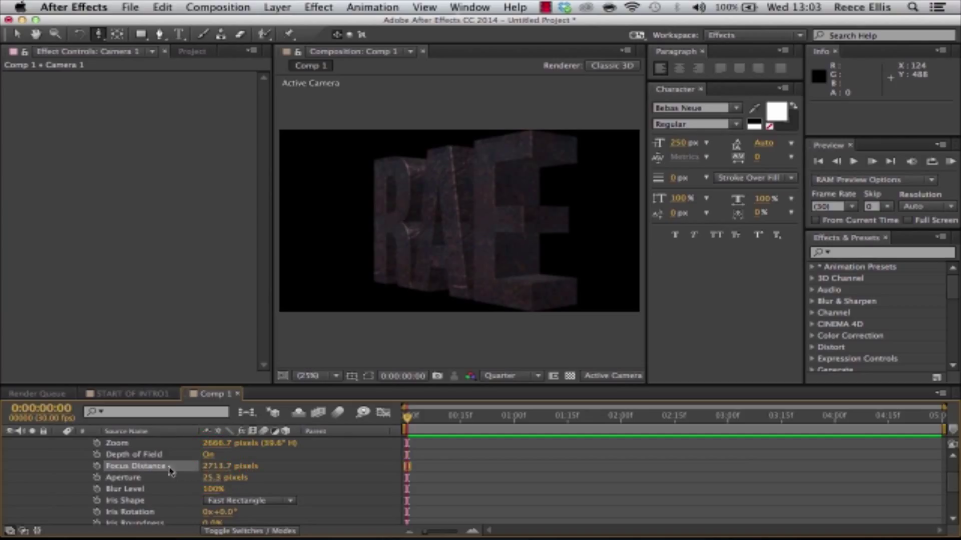
pyautogui.moveTo(222, 472); pyautogui.dragTo(221, 470)
pyautogui.click(221, 467)
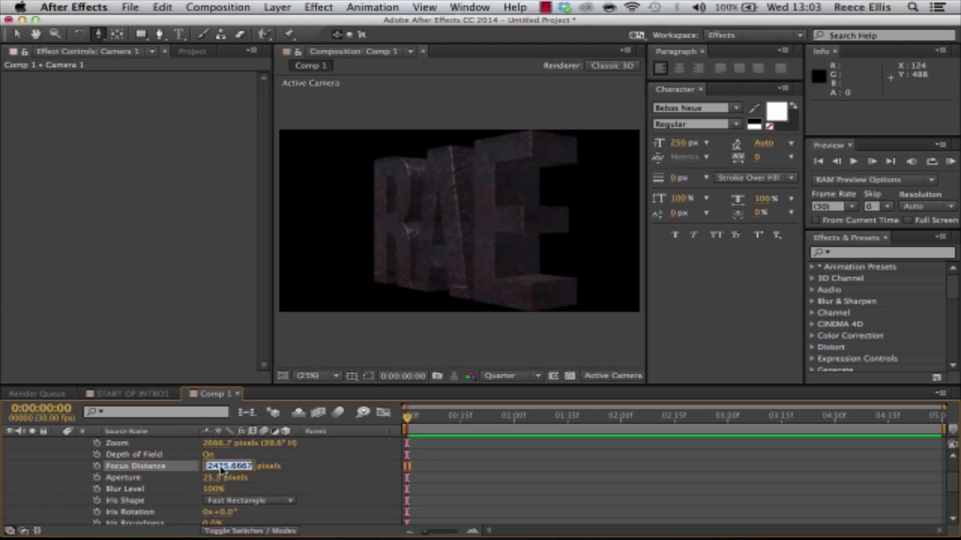
pyautogui.write('300')
pyautogui.press('Return')
# Tune the camera blur to a Focus Distance of 787 and an Aperture of 208 pixels
pyautogui.moveTo(224, 479)
pyautogui.mouseDown()
pyautogui.moveTo(215, 478)
pyautogui.moveTo(267, 474)
pyautogui.moveTo(216, 466)
pyautogui.moveTo(233, 466)
pyautogui.mouseUp()
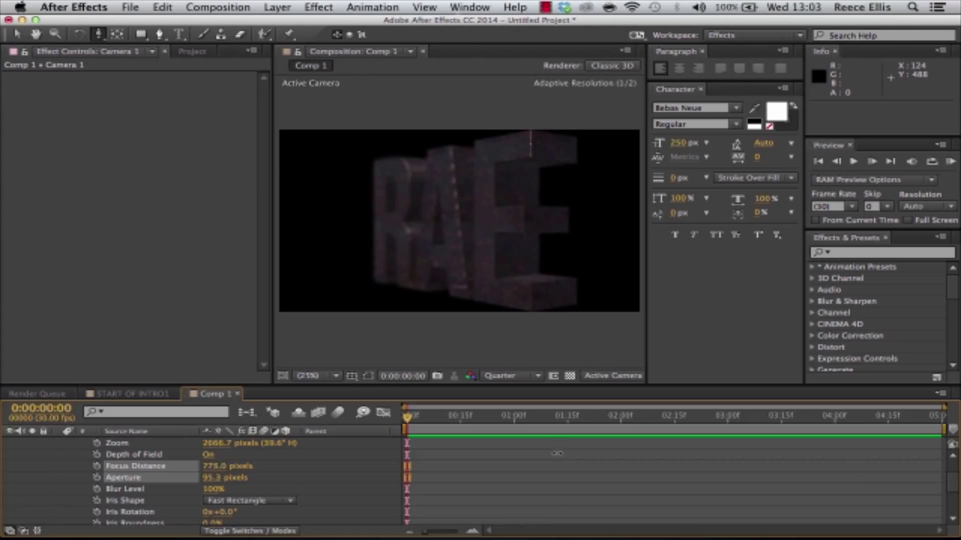
pyautogui.moveTo(648, 443); pyautogui.dragTo(837, 461)
pyautogui.moveTo(216, 478); pyautogui.dragTo(136, 478)
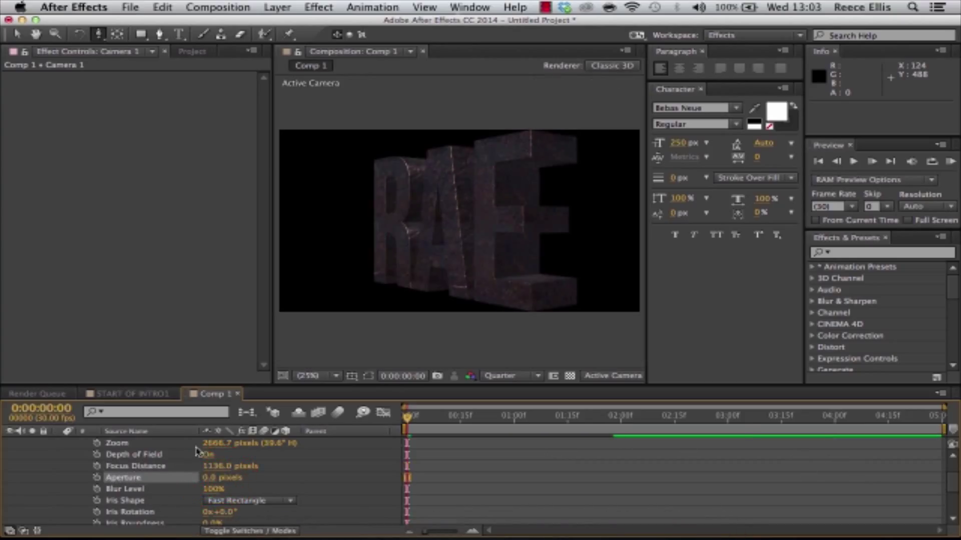
pyautogui.moveTo(209, 478); pyautogui.dragTo(239, 477)
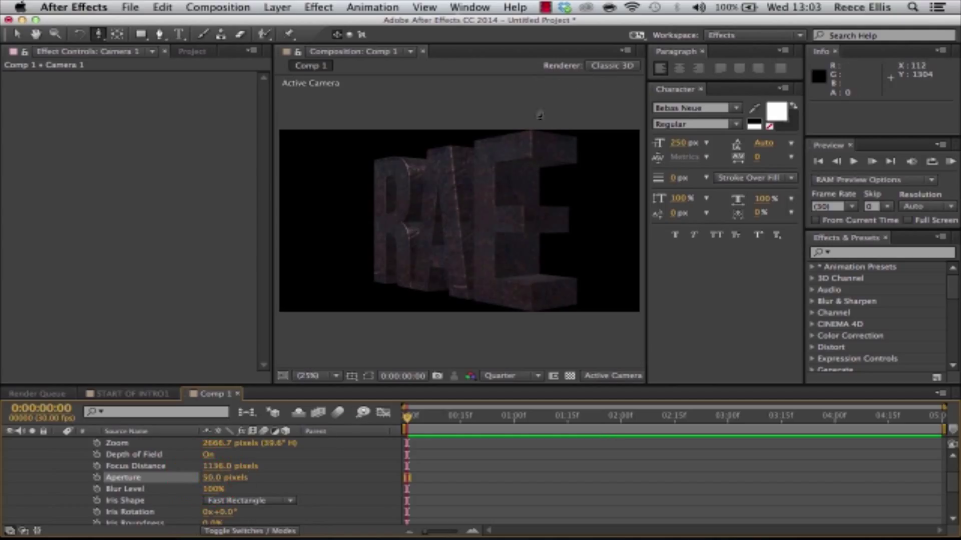
pyautogui.click(544, 7)
pyautogui.click(549, 23)
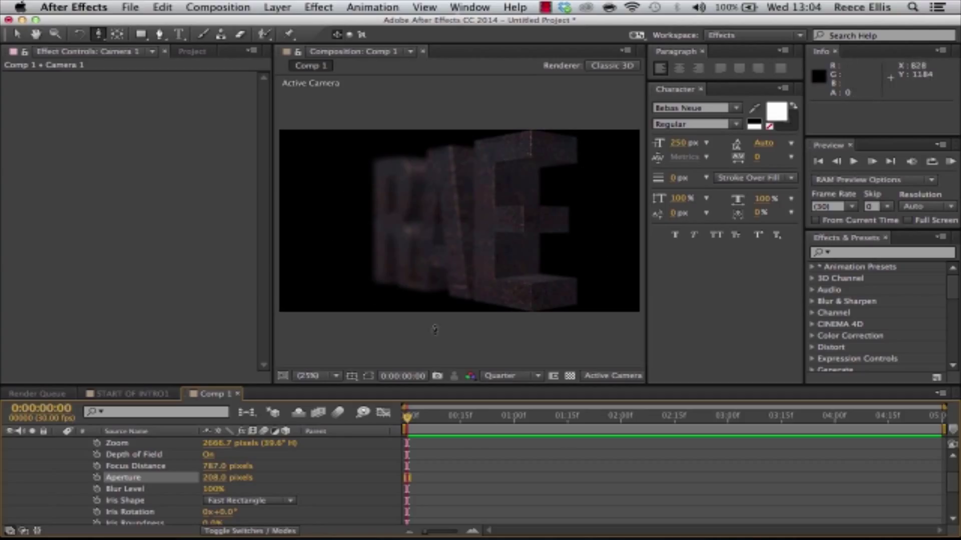
pyautogui.scroll(3, 135, 503)
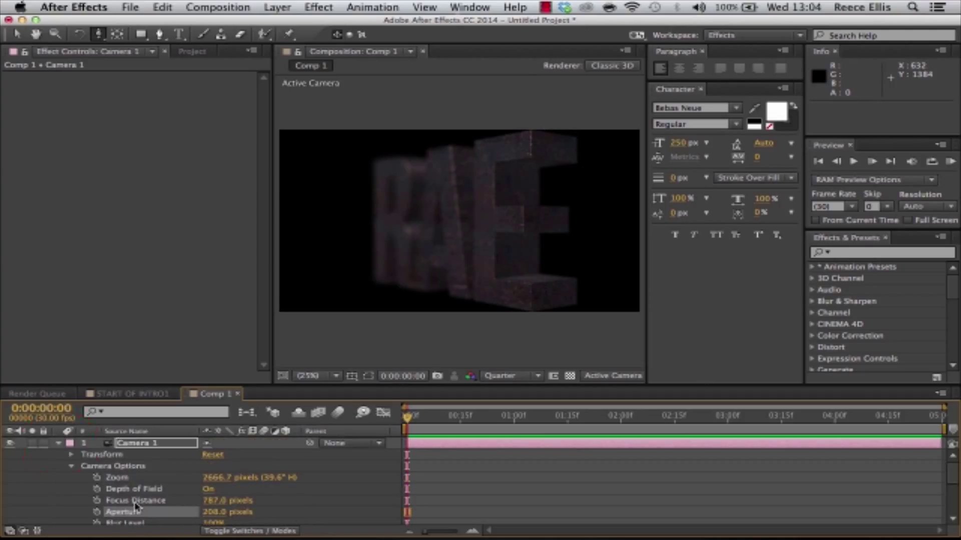
# Set Element's Render Settings Add Lighting preset on the rae layer to Red
pyautogui.click(58, 444)
pyautogui.click(161, 456)
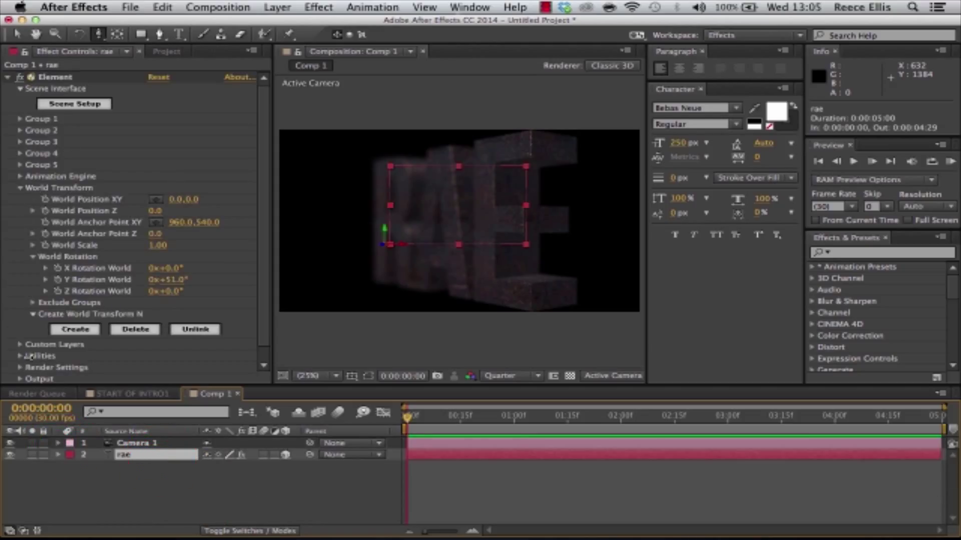
pyautogui.scroll(-1, 169, 199)
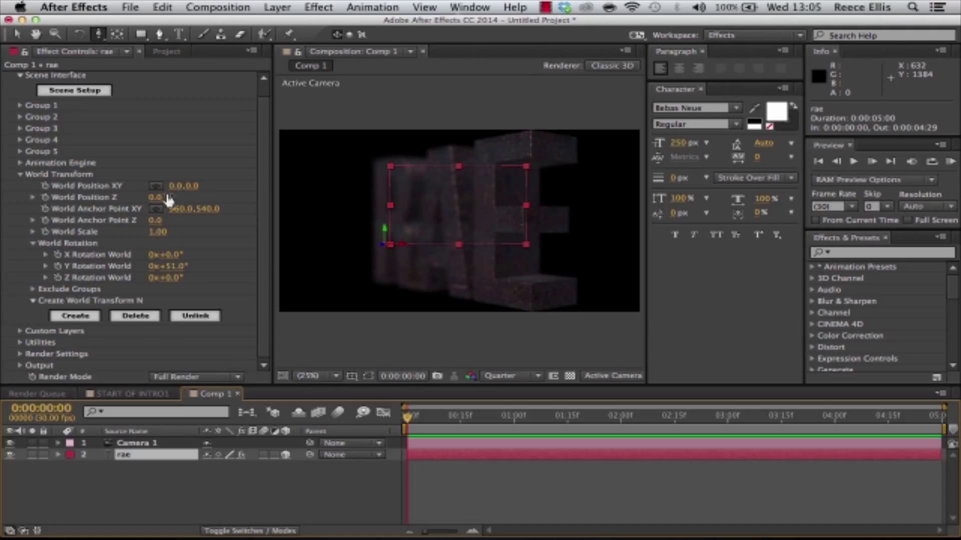
pyautogui.click(23, 358)
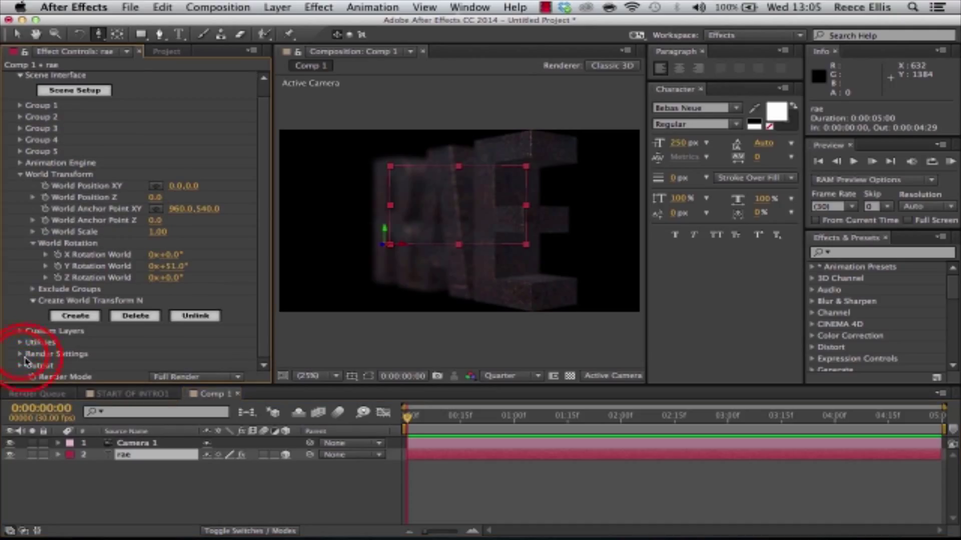
pyautogui.click(32, 286)
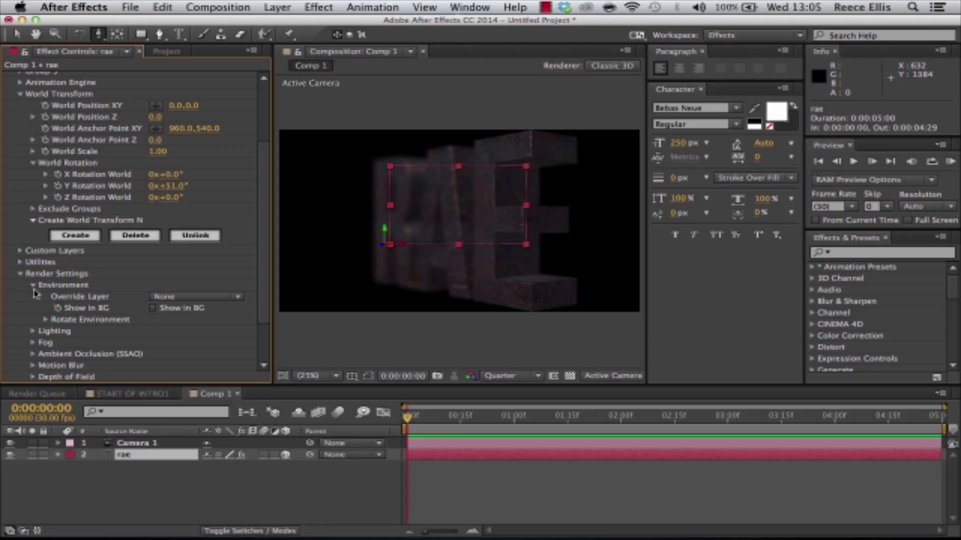
pyautogui.click(32, 331)
pyautogui.scroll(-3, 33, 336)
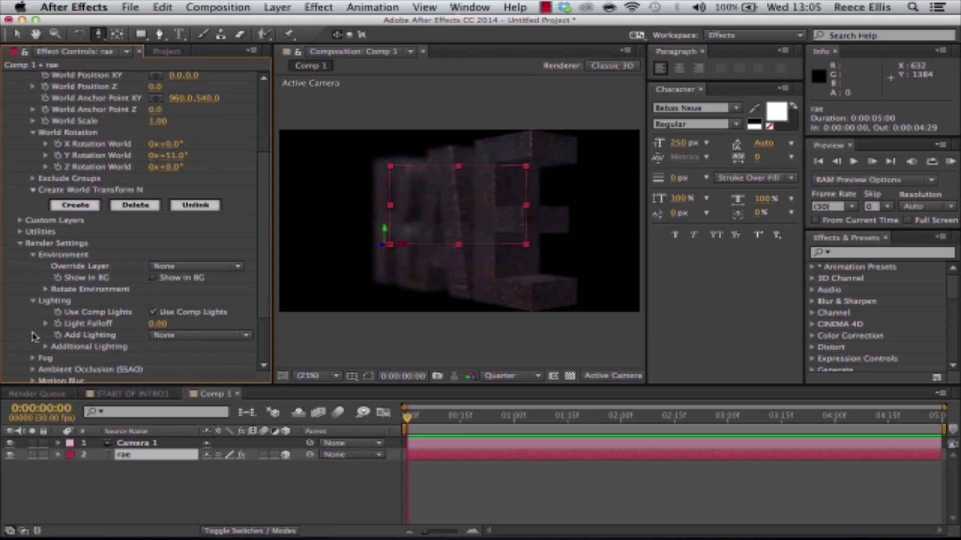
pyautogui.click(198, 335)
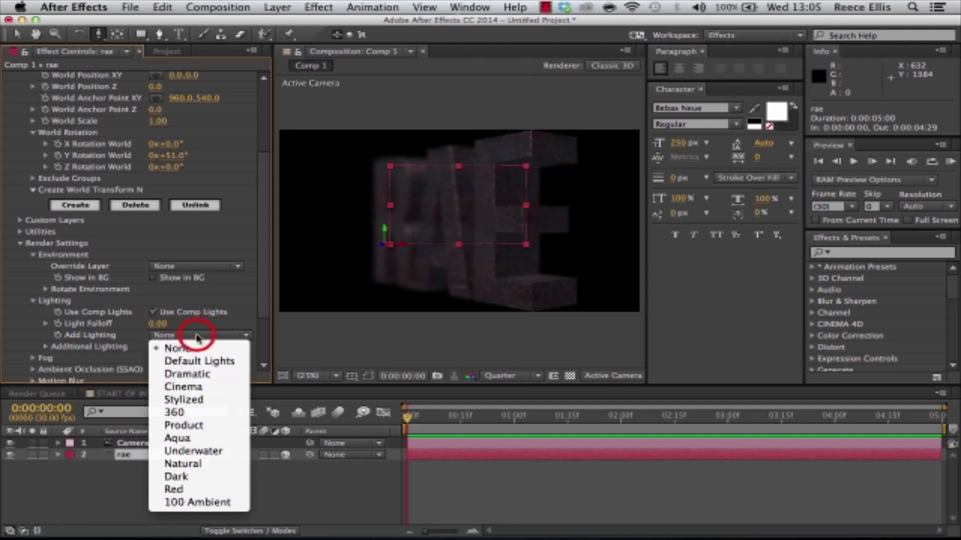
pyautogui.click(215, 490)
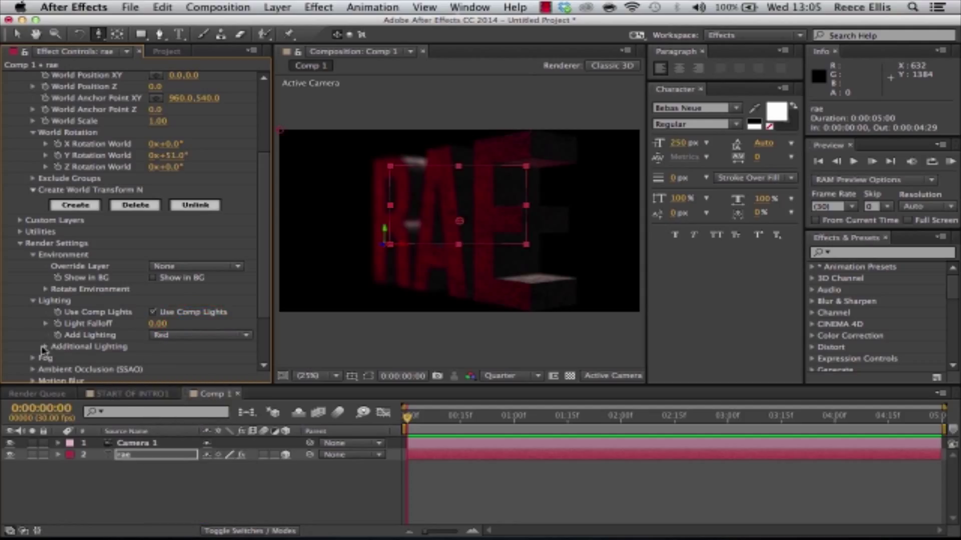
# Rotate the Additional Lighting to about 223° Y Rotation
pyautogui.click(46, 346)
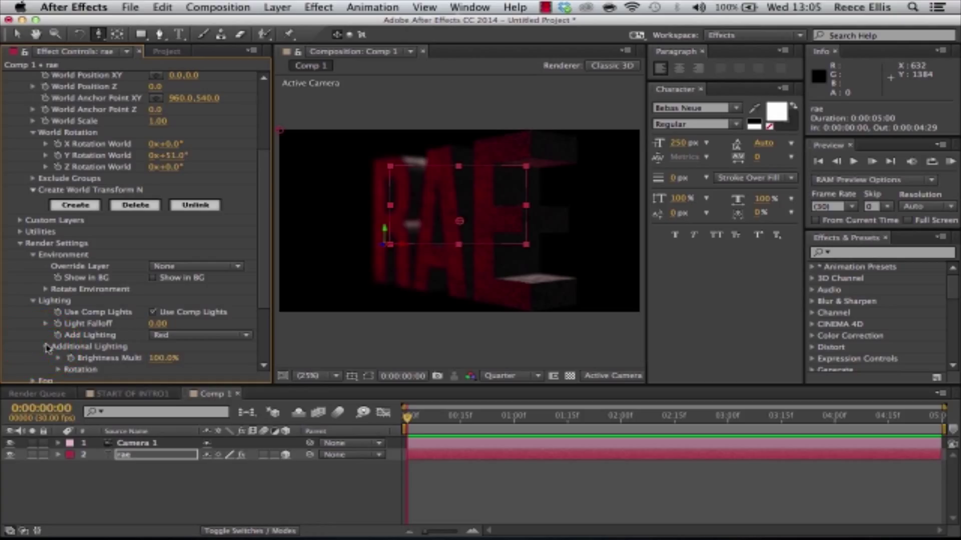
pyautogui.scroll(-2, 48, 354)
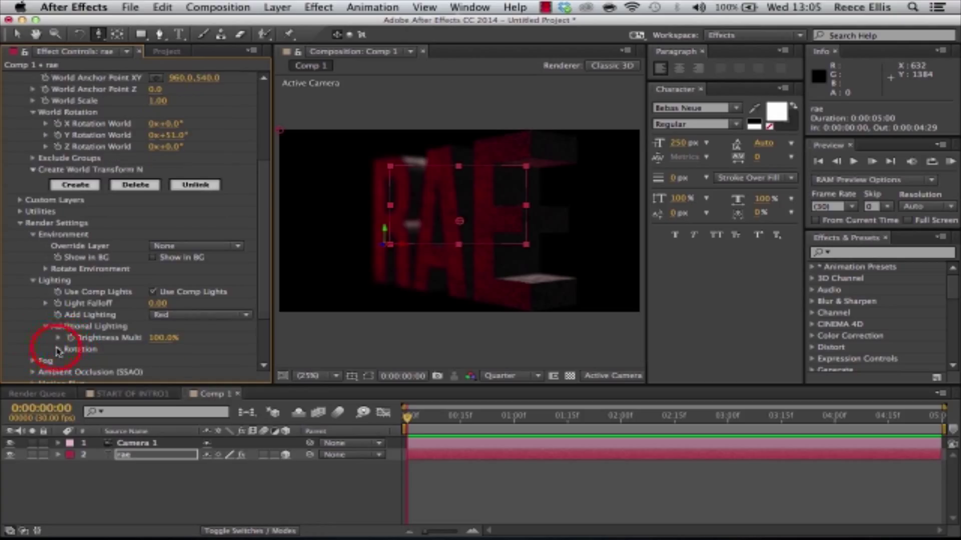
pyautogui.click(58, 349)
pyautogui.moveTo(161, 365); pyautogui.dragTo(260, 365)
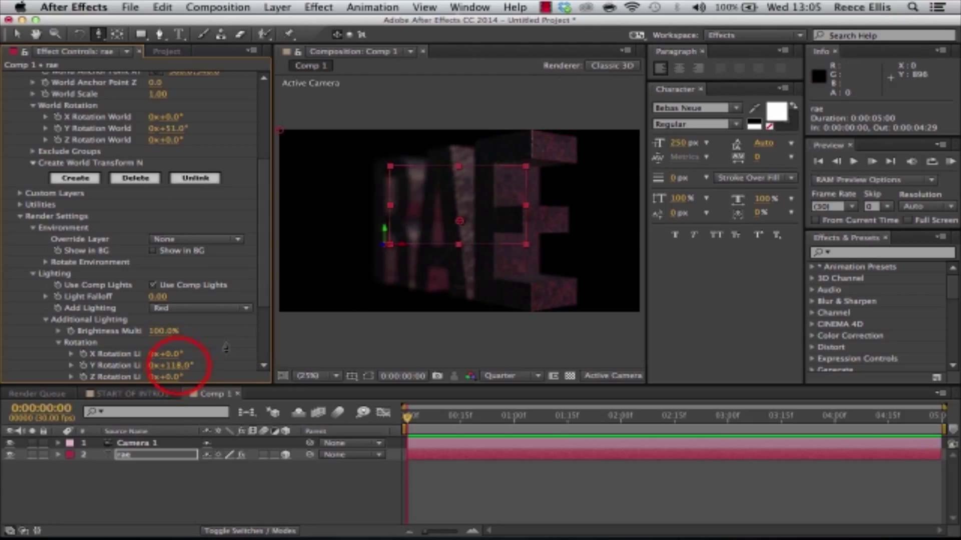
pyautogui.click(177, 367)
pyautogui.moveTo(175, 370); pyautogui.dragTo(246, 353)
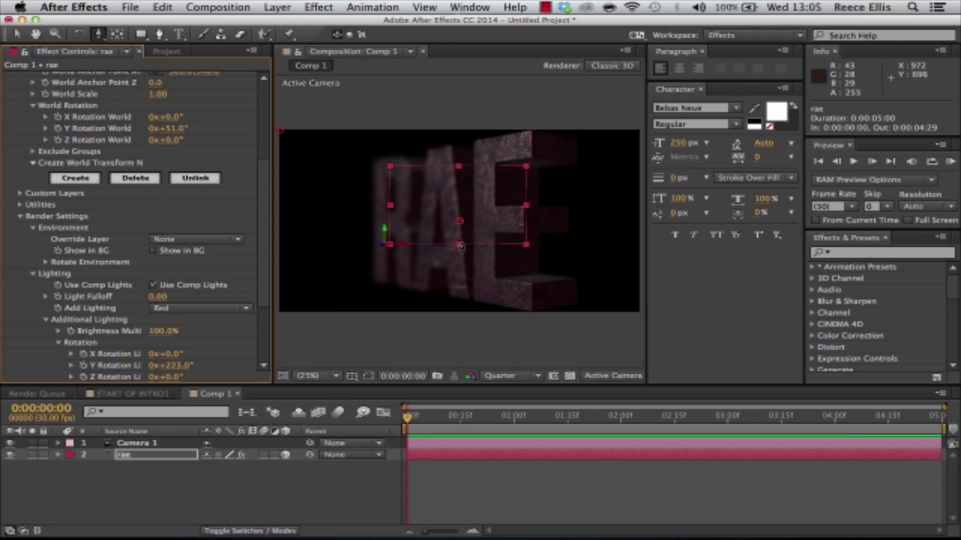
# Keyframe Y Rotation World at +51° at the start and 1x+122° at 1:01
pyautogui.scroll(5, 56, 191)
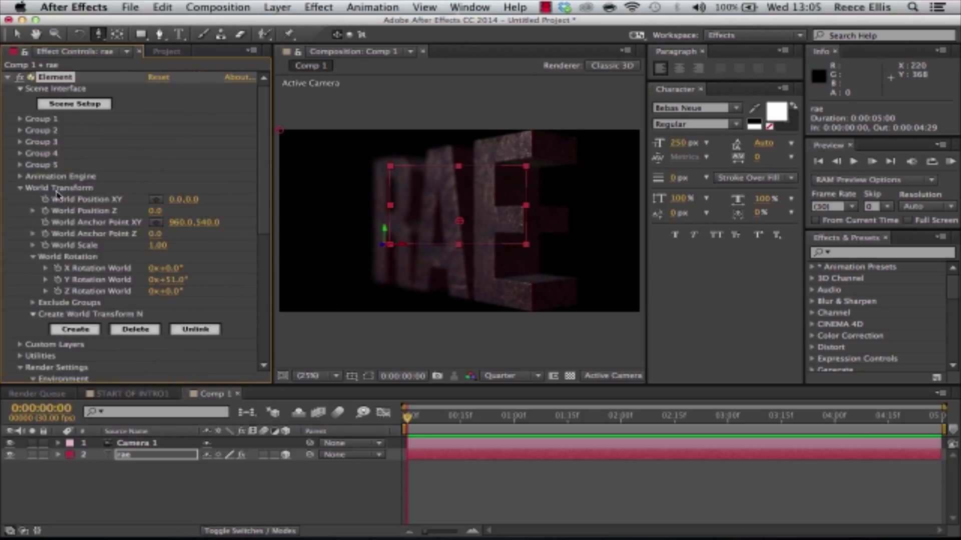
pyautogui.scroll(-3, 23, 276)
pyautogui.scroll(3, 22, 276)
pyautogui.click(59, 280)
pyautogui.moveTo(406, 416)
pyautogui.mouseDown()
pyautogui.moveTo(611, 422)
pyautogui.moveTo(523, 423)
pyautogui.mouseUp()
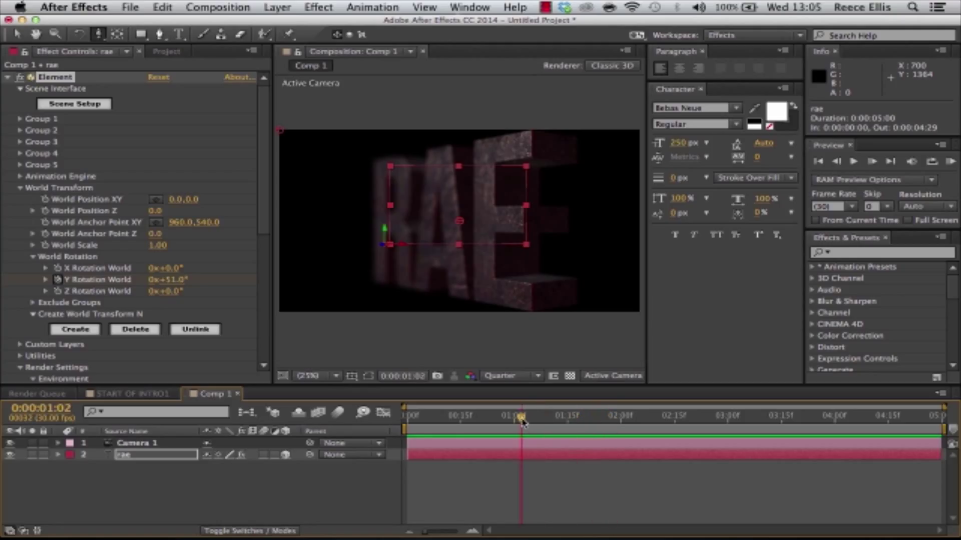
pyautogui.moveTo(177, 286); pyautogui.dragTo(494, 270)
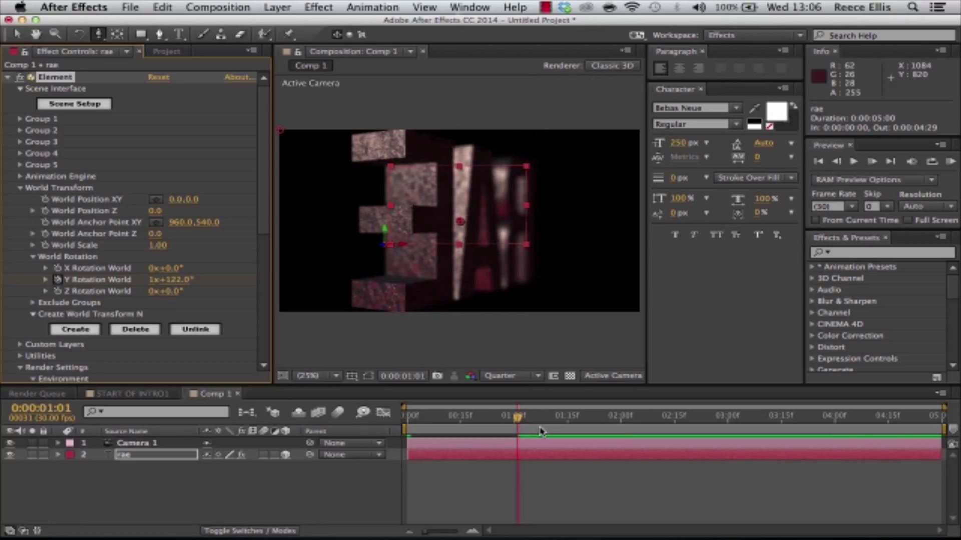
pyautogui.press('u')
# Add a final 1x+149° Y rotation keyframe at 3:18 and return to the start
pyautogui.moveTo(545, 416); pyautogui.dragTo(791, 402)
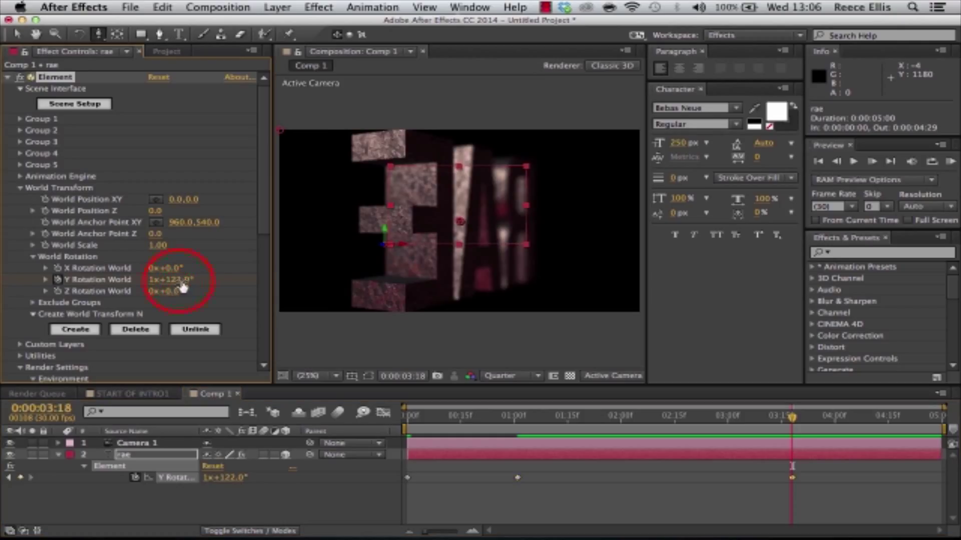
pyautogui.moveTo(184, 278)
pyautogui.mouseDown()
pyautogui.moveTo(210, 279)
pyautogui.moveTo(195, 278)
pyautogui.mouseUp()
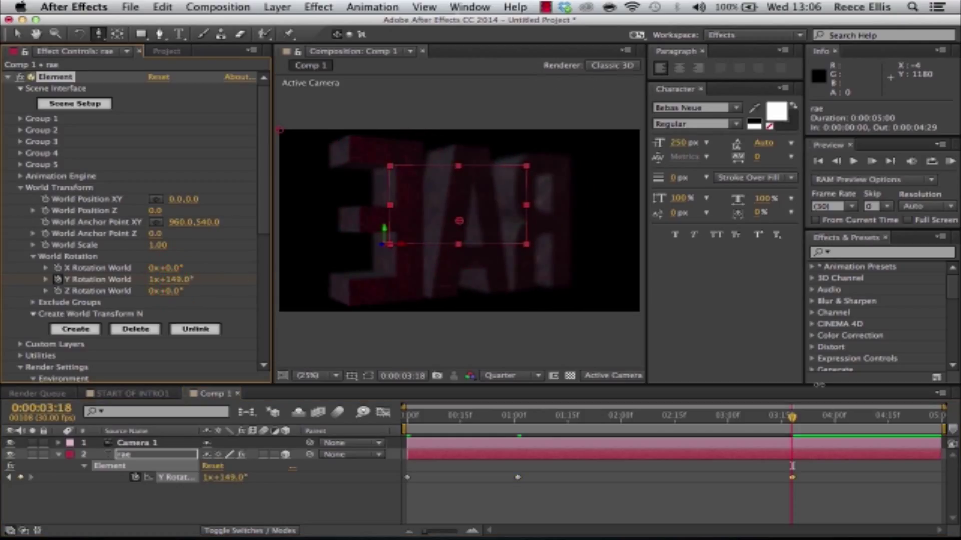
pyautogui.moveTo(792, 416); pyautogui.dragTo(376, 431)
# Enable motion blur for the composition and for the rae layer
pyautogui.click(56, 459)
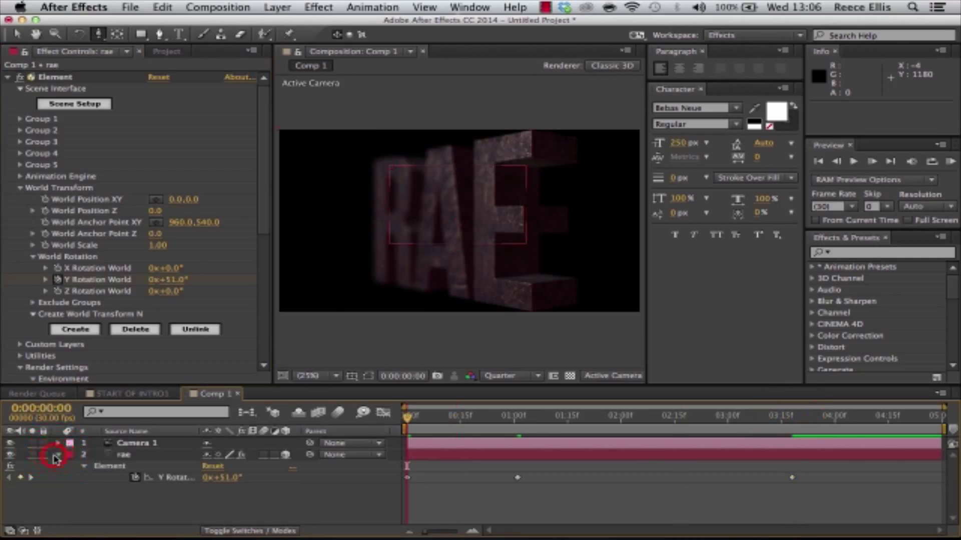
pyautogui.click(59, 456)
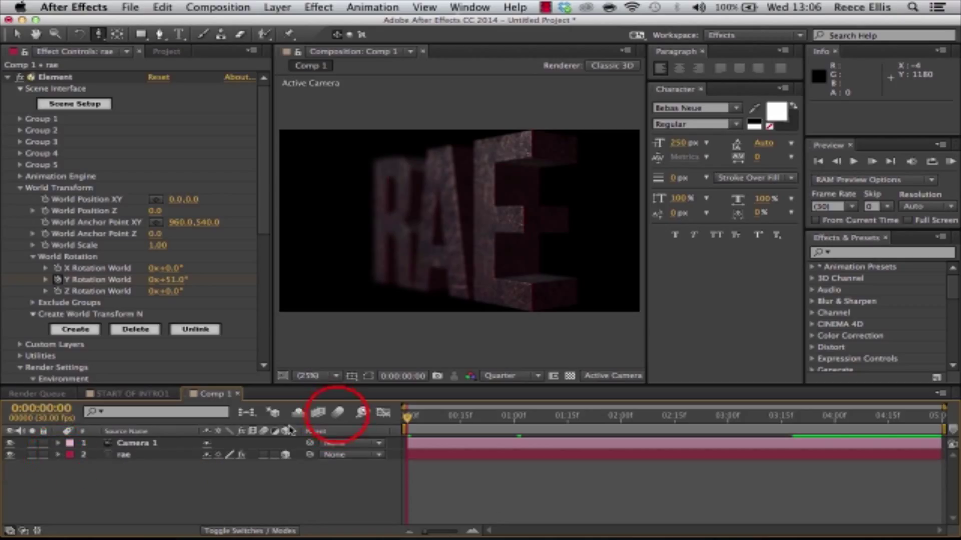
pyautogui.click(338, 413)
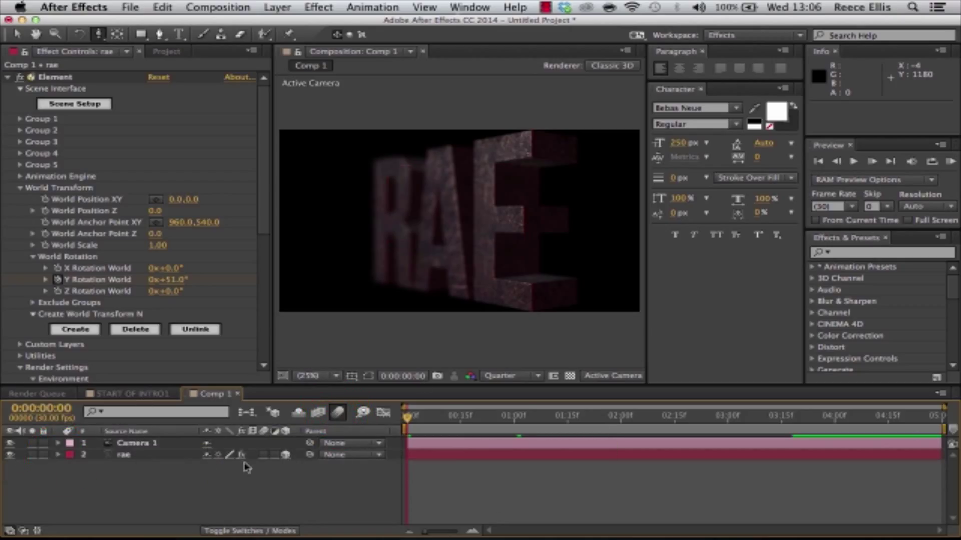
pyautogui.click(264, 456)
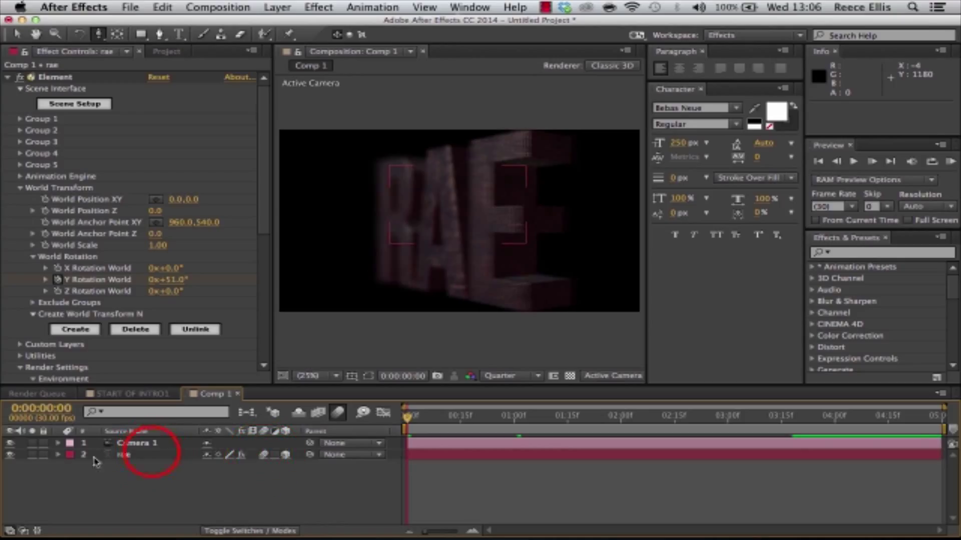
pyautogui.click(181, 453)
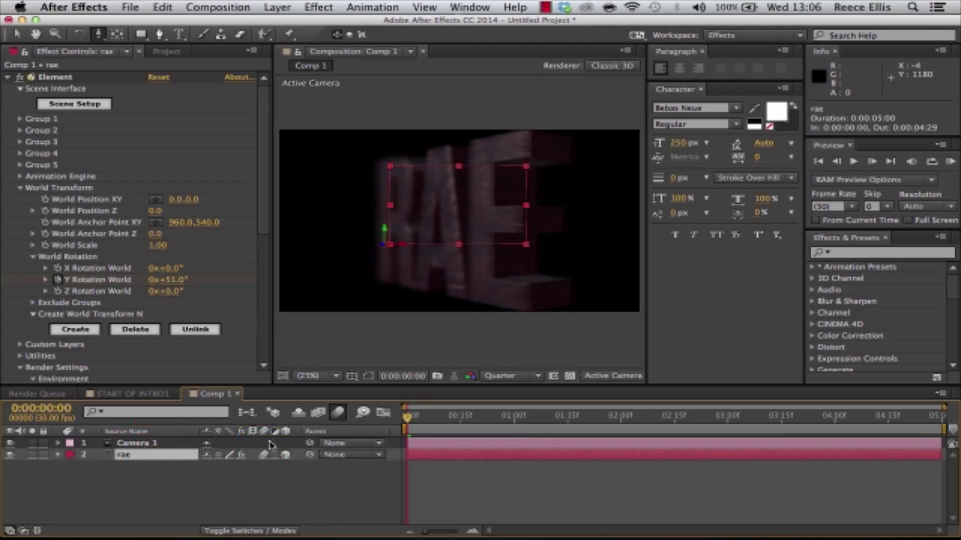
# Preview and scrub the spinning RAE animation, then return to the START OF INTRO1 comp
pyautogui.press('space')
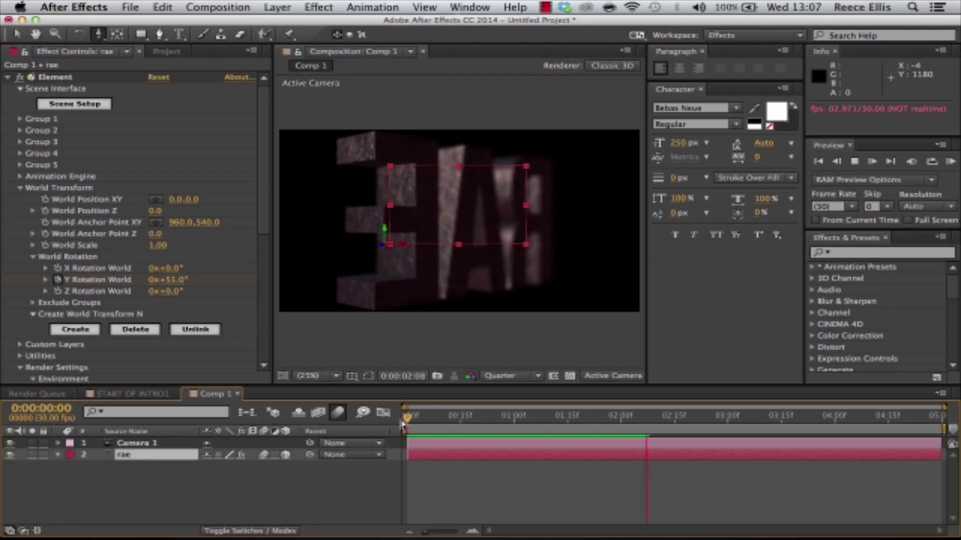
pyautogui.click(457, 437)
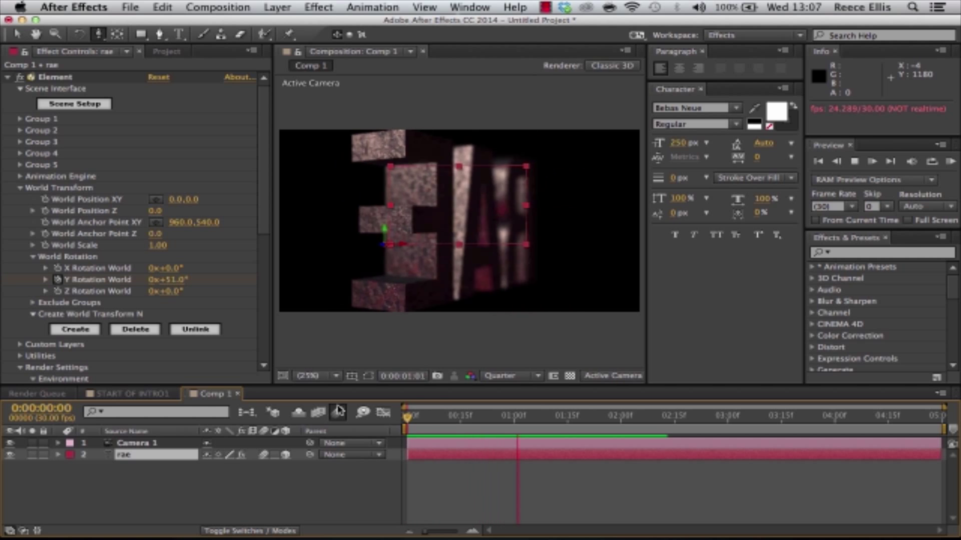
pyautogui.click(622, 438)
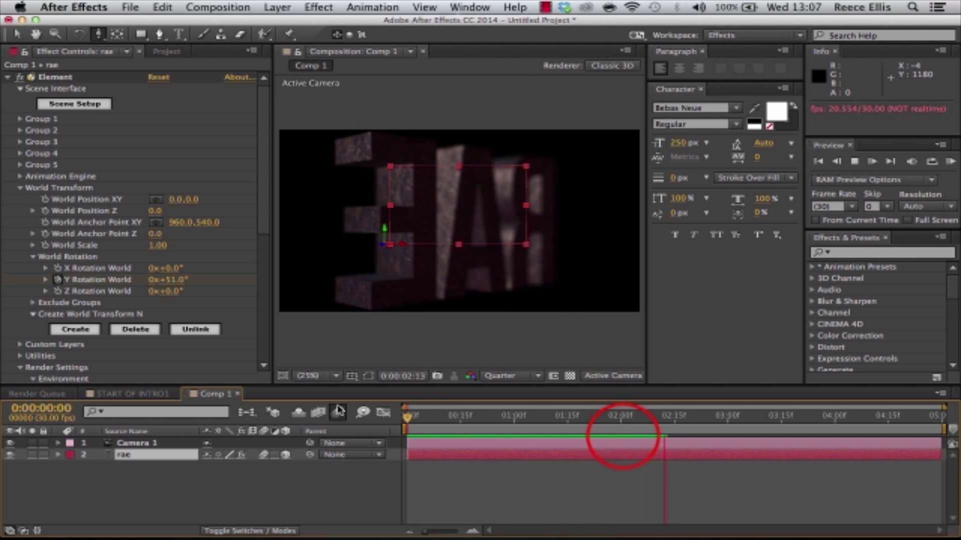
pyautogui.moveTo(621, 430); pyautogui.dragTo(640, 428)
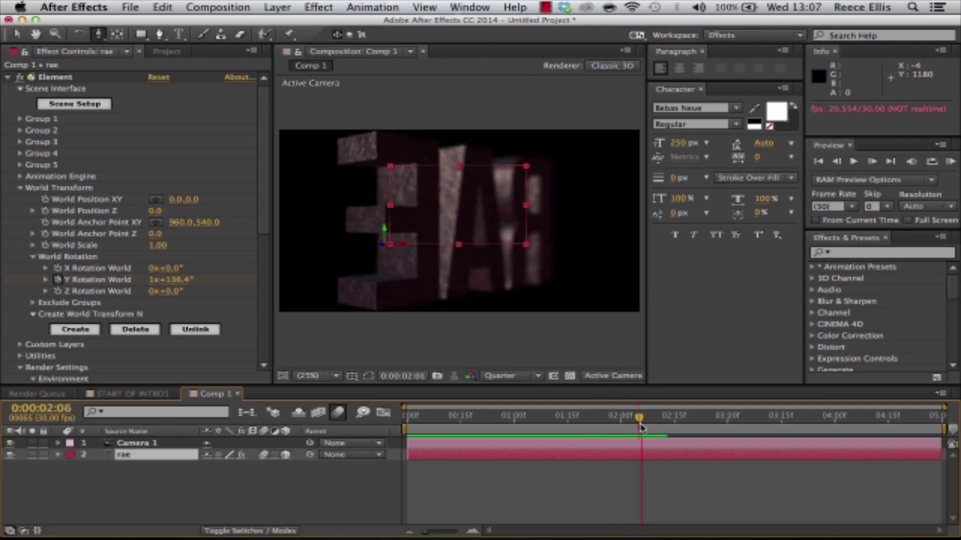
pyautogui.click(613, 410)
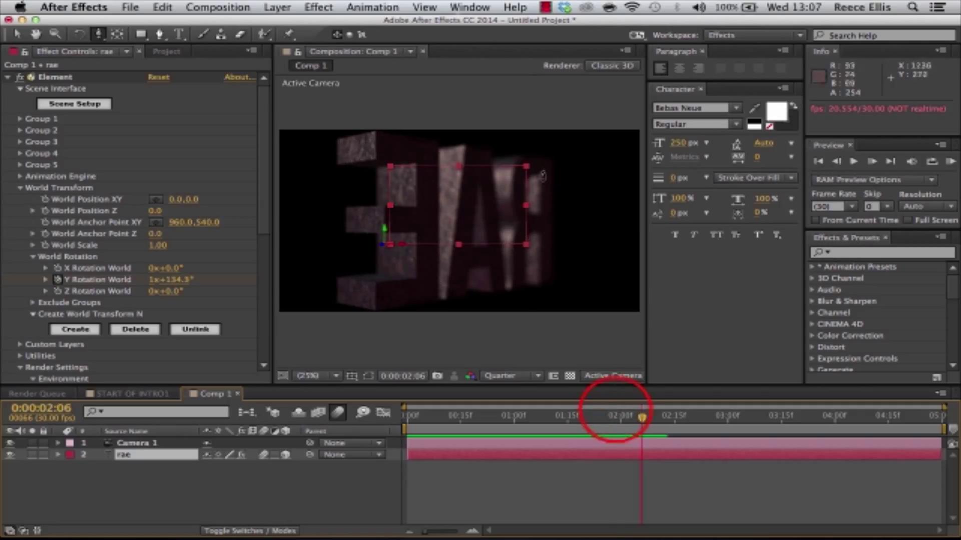
pyautogui.moveTo(616, 414)
pyautogui.mouseDown()
pyautogui.moveTo(407, 416)
pyautogui.moveTo(815, 418)
pyautogui.moveTo(569, 417)
pyautogui.mouseUp()
pyautogui.click(133, 393)
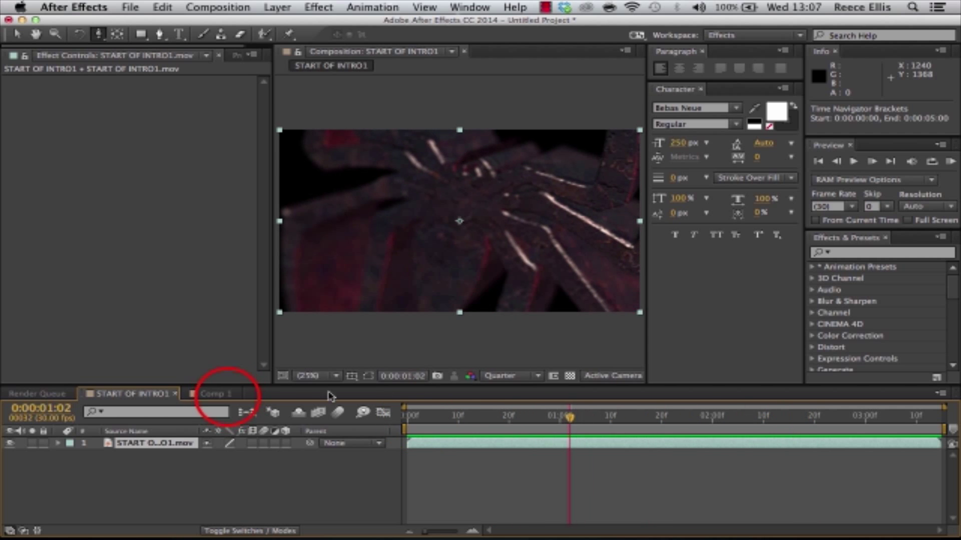
pyautogui.click(215, 394)
pyautogui.moveTo(461, 418)
pyautogui.mouseDown()
pyautogui.moveTo(618, 423)
pyautogui.moveTo(400, 418)
pyautogui.moveTo(468, 419)
pyautogui.mouseUp()
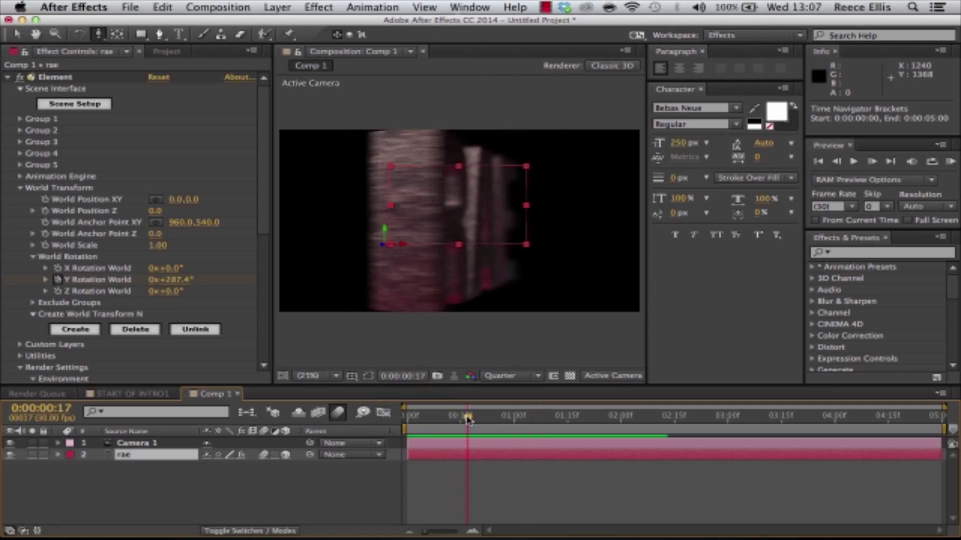